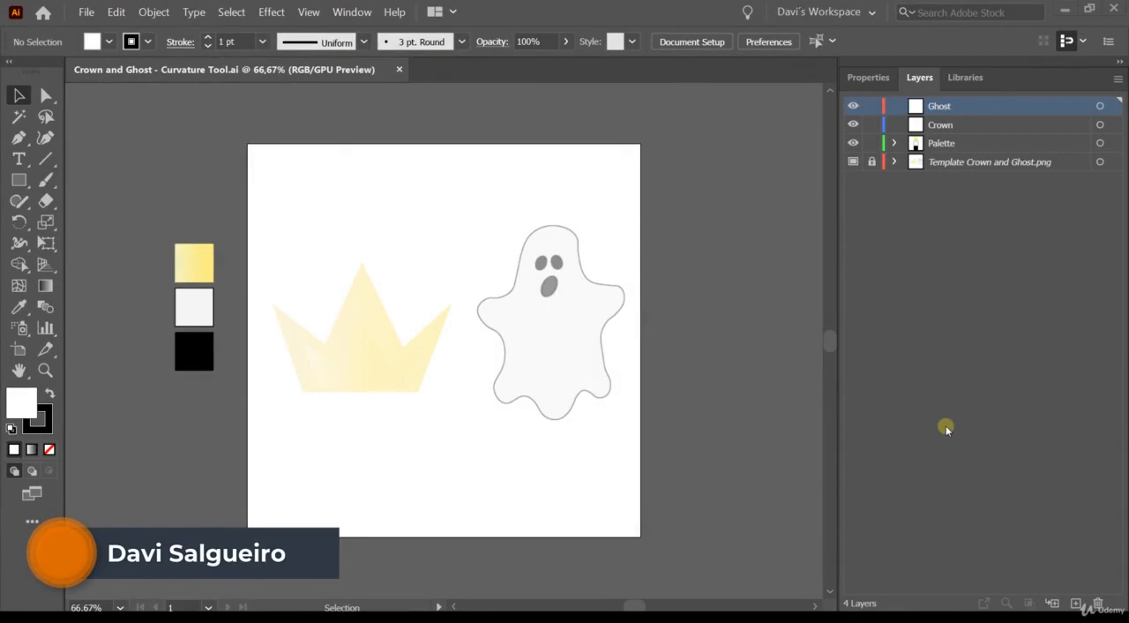
- On the Crown layer, trace the crown's base and right side as straight segments with the Curvature tool, up to the right tip
left_click(47, 137)
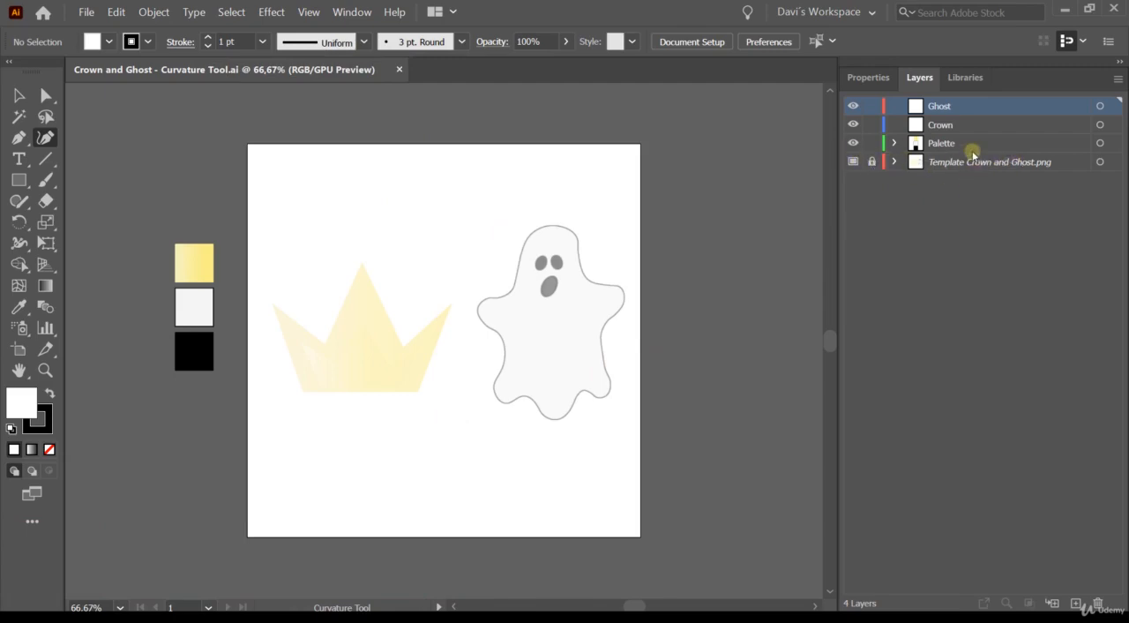
left_click(939, 144)
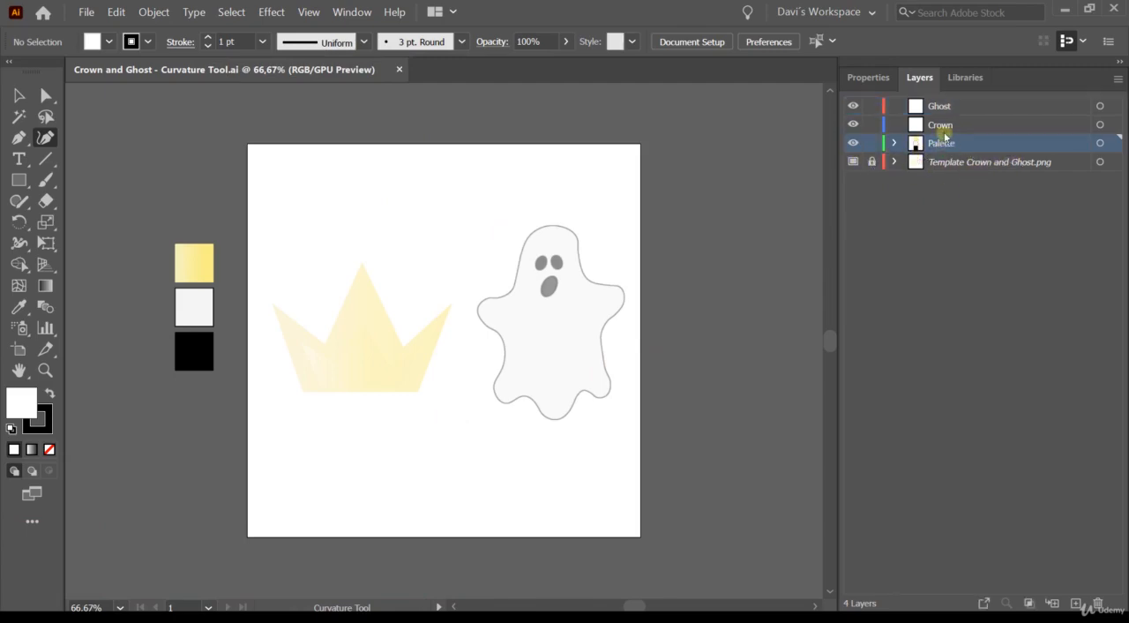
left_click(935, 125)
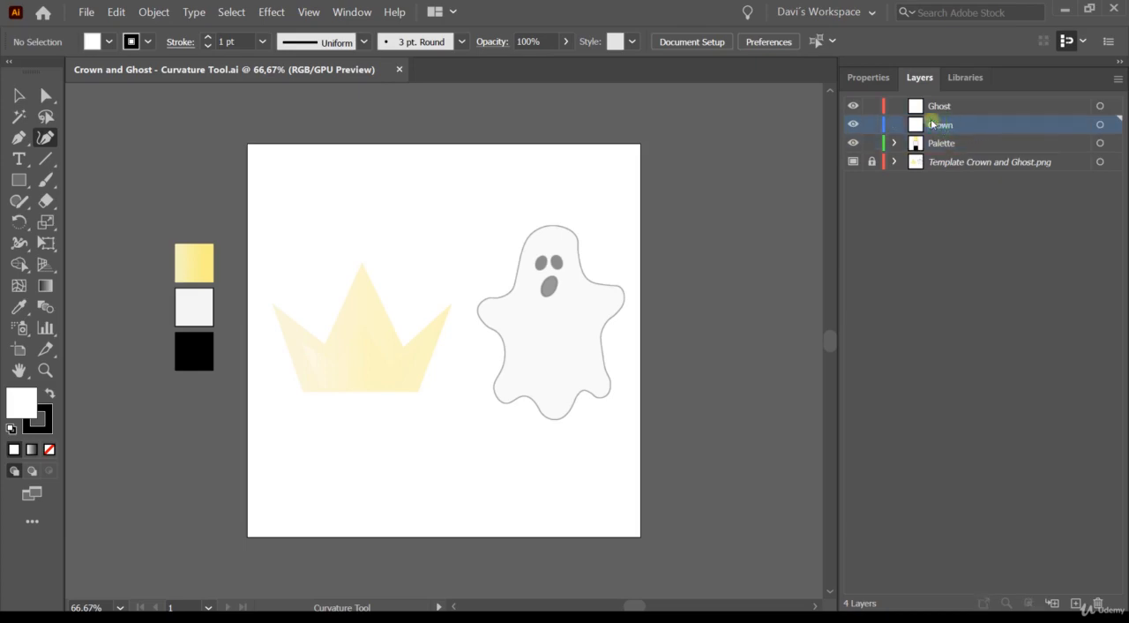
left_click(939, 107)
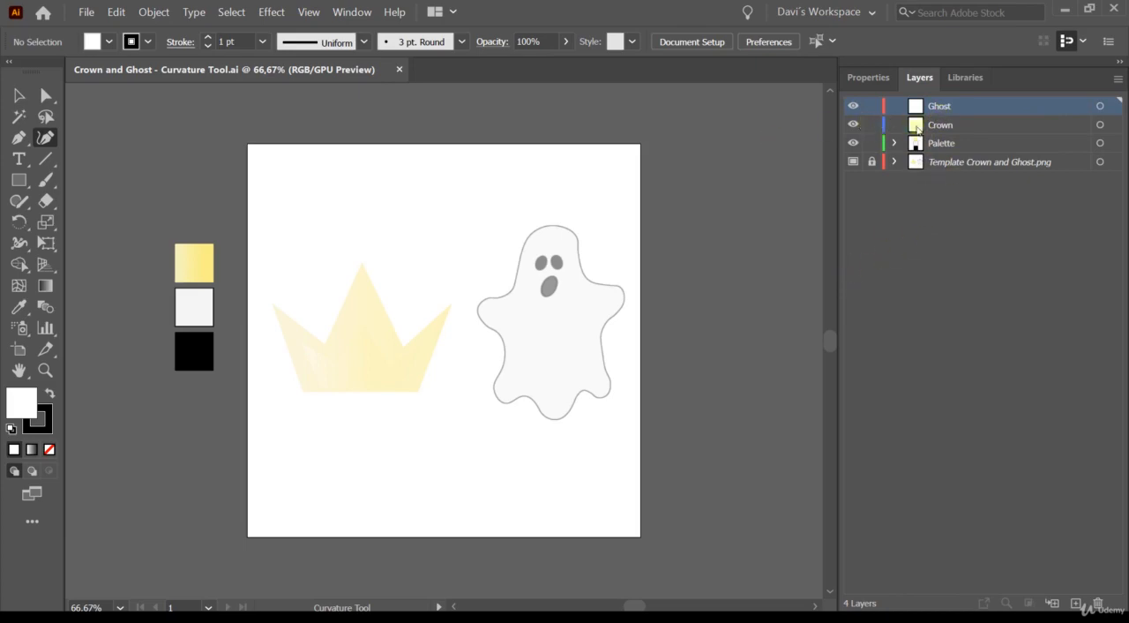
left_click(939, 125)
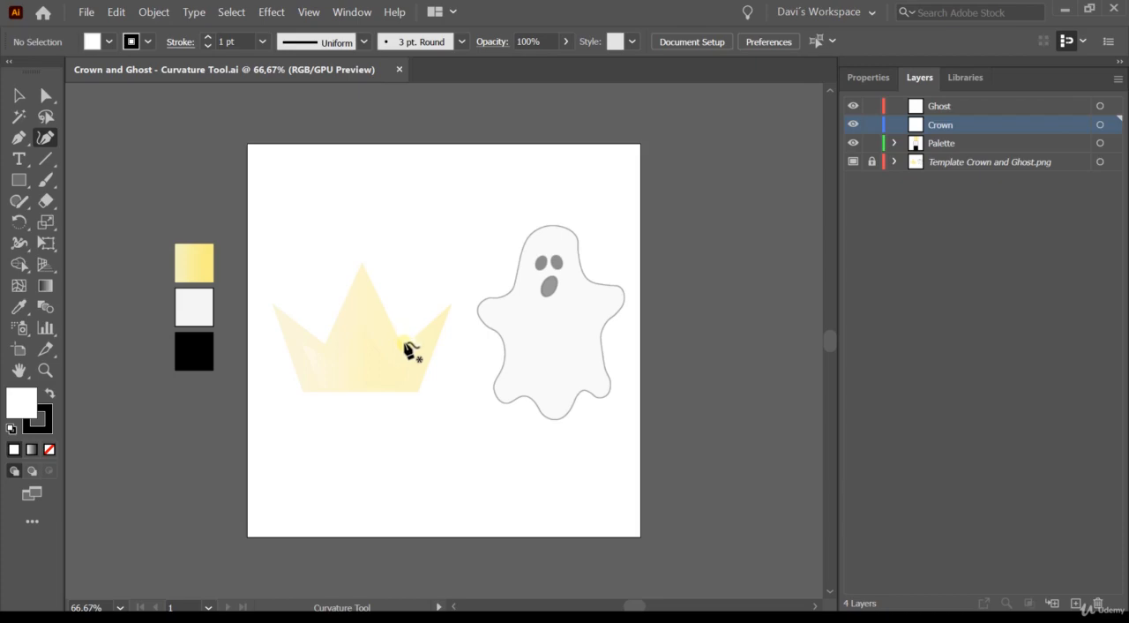
left_click(302, 388)
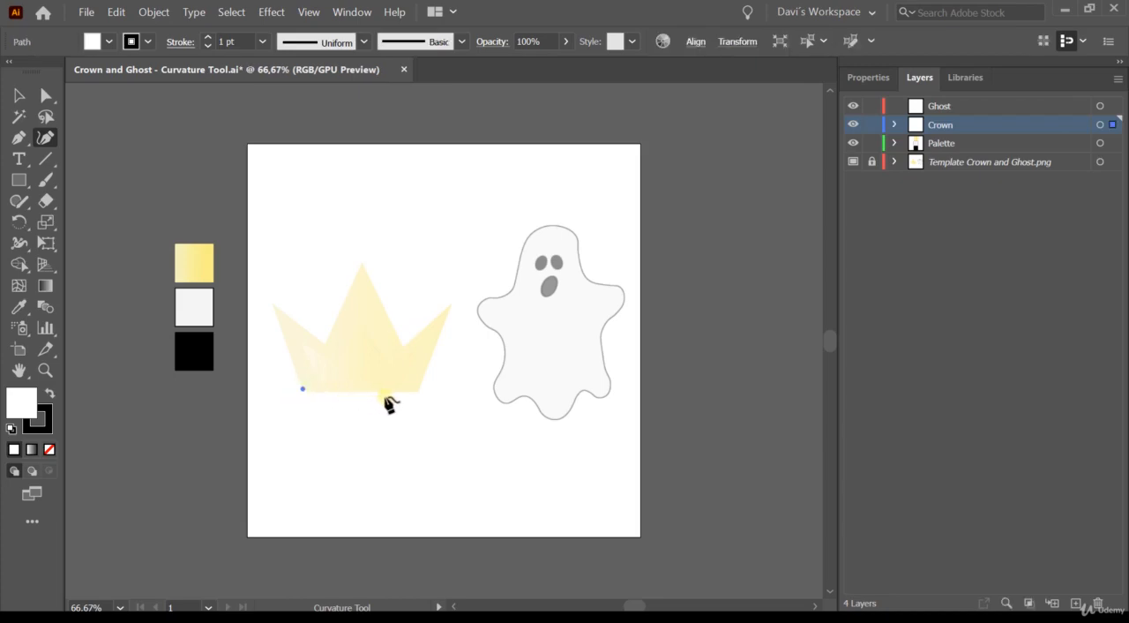
left_click(416, 389)
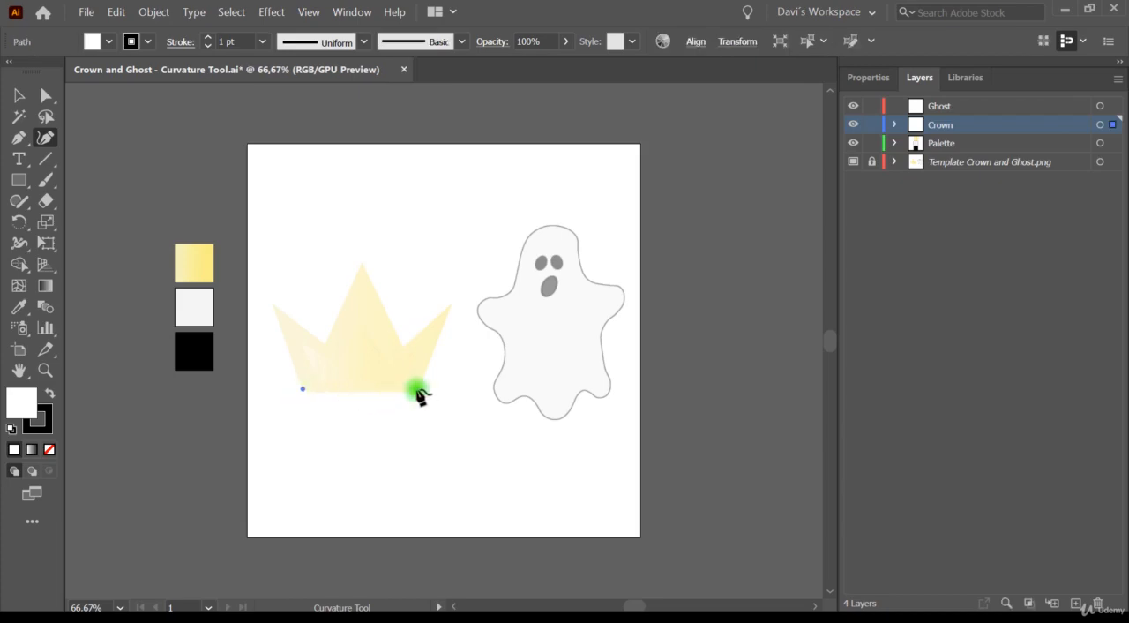
left_click(452, 304)
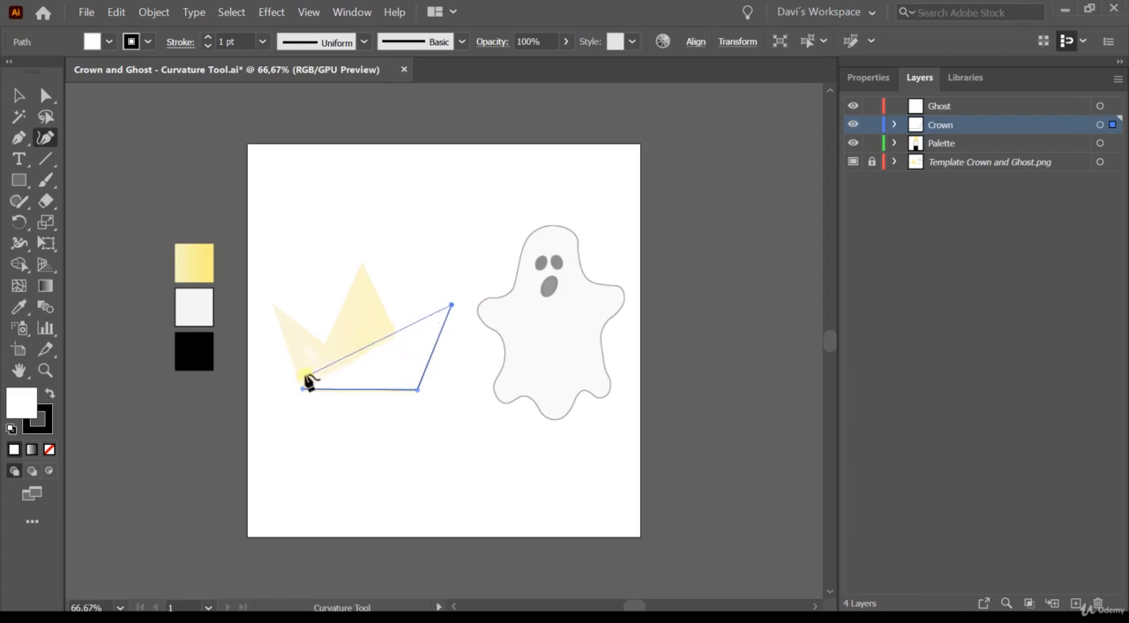
key("Escape")
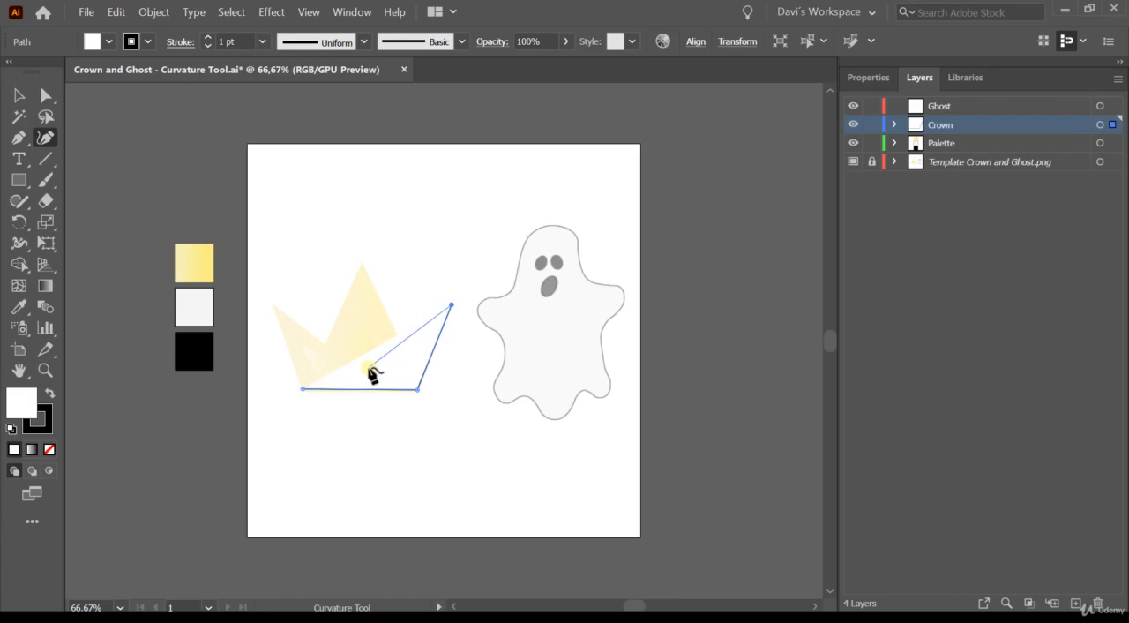
- Set the open crown path's fill to None so the template underneath can be traced
left_click(871, 79)
left_click(923, 272)
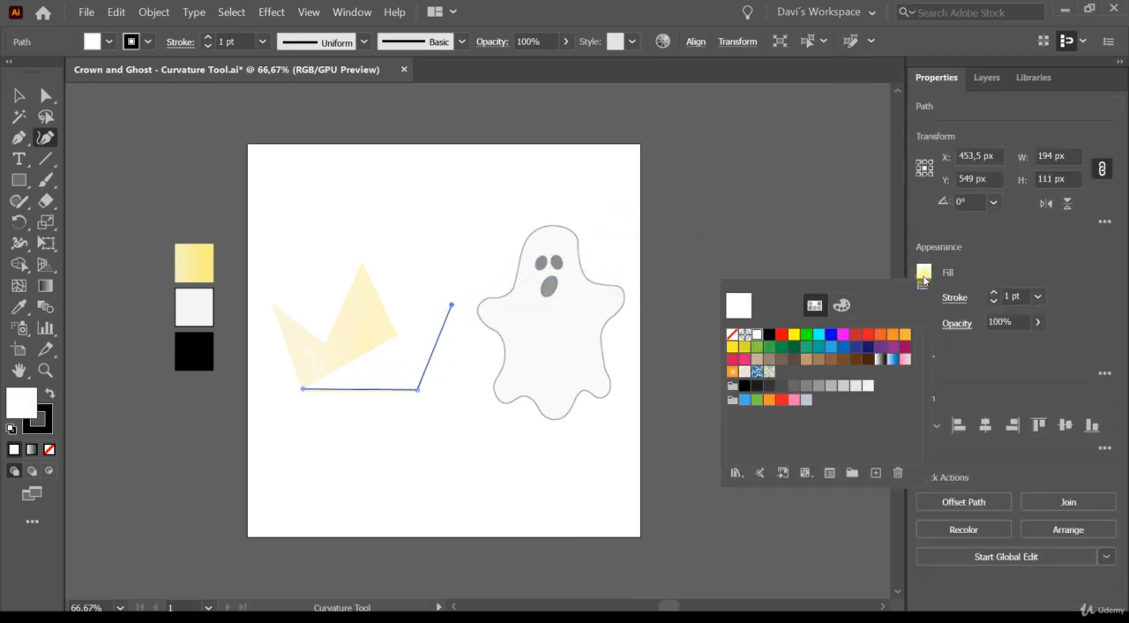
left_click(732, 339)
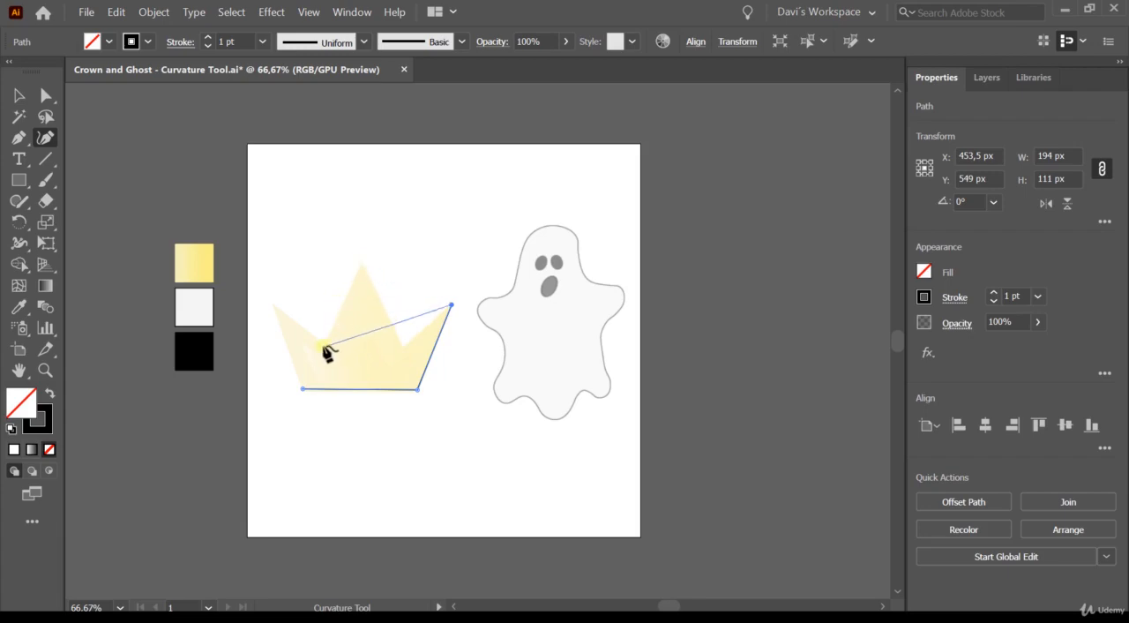
- Continue the crown path with straight segments through the right notch, middle peak, left notch and left tip, and close it at the starting corner
left_click(403, 345)
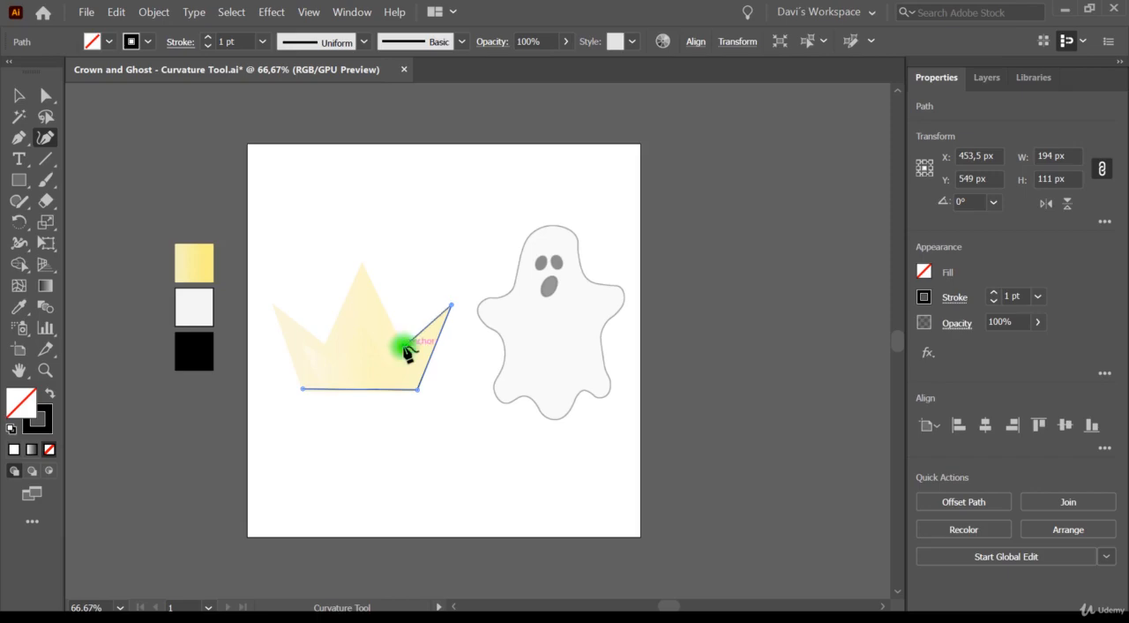
left_click(365, 261)
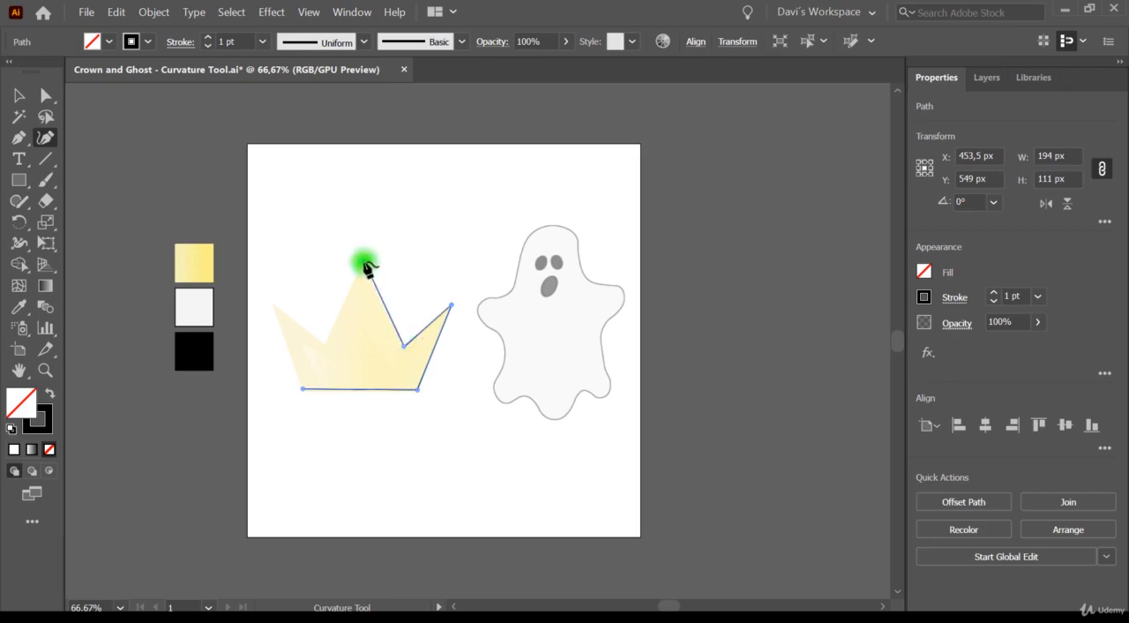
left_click(328, 342)
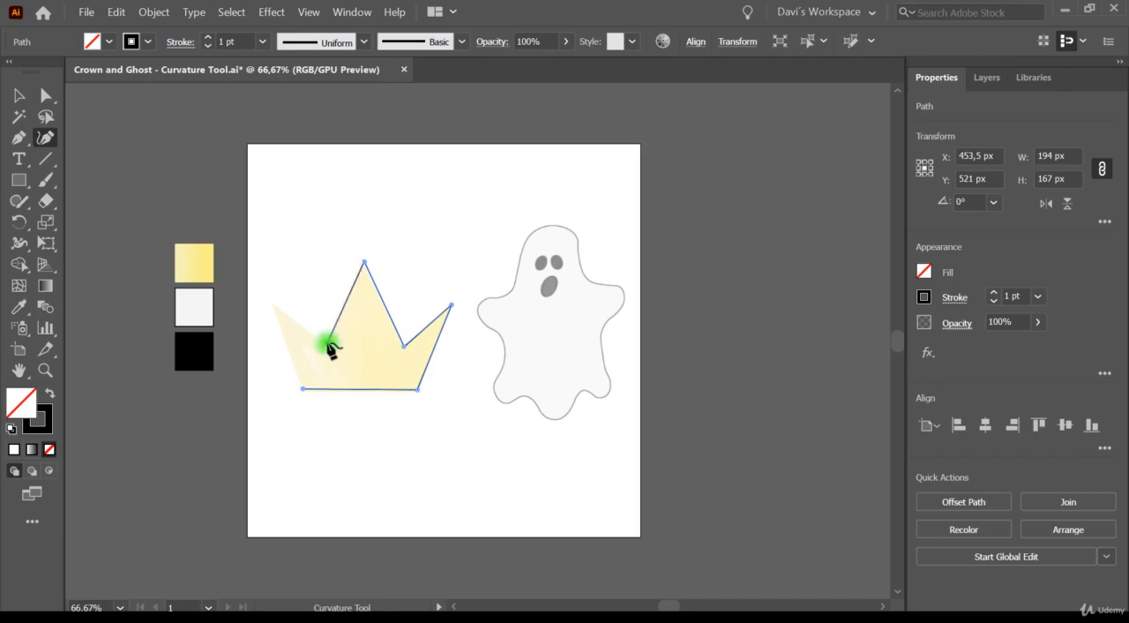
left_click(273, 302)
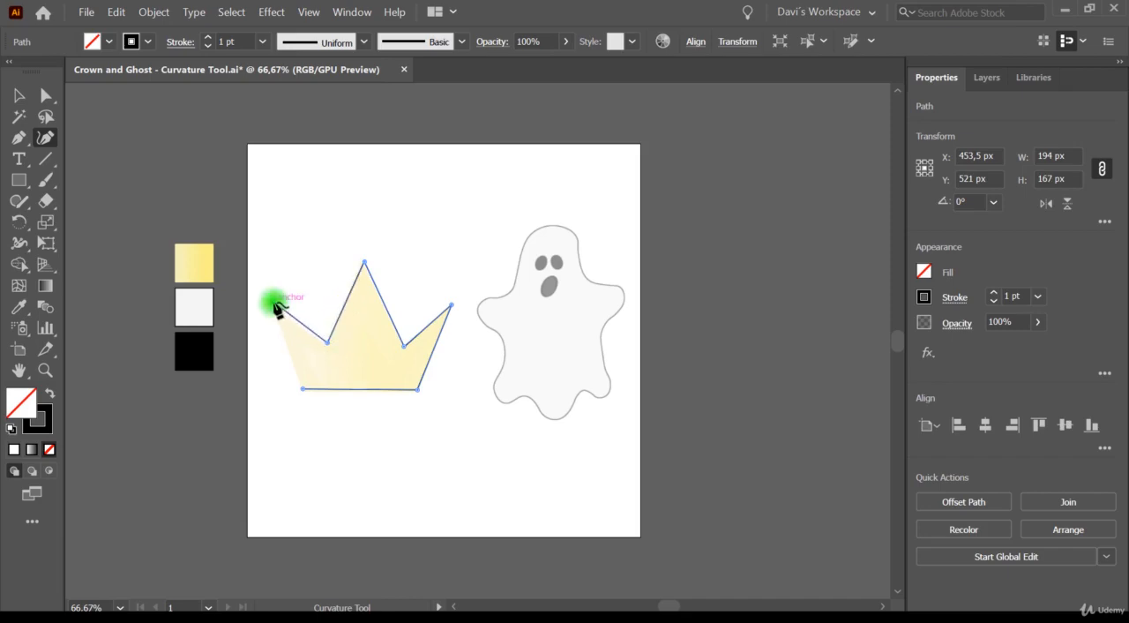
left_click(302, 388)
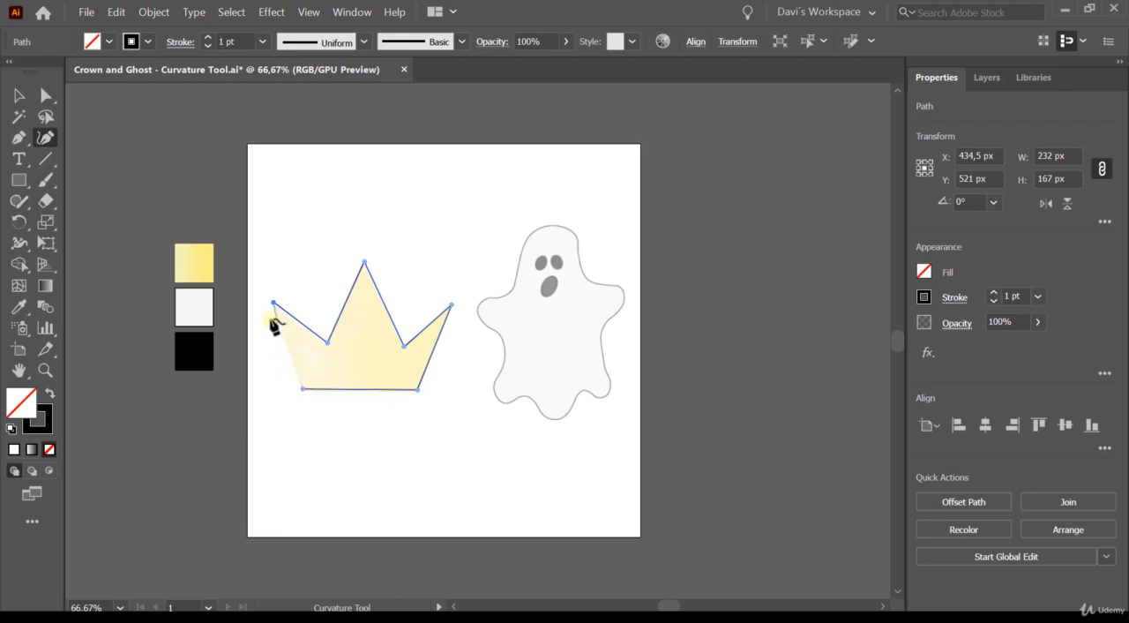
left_click(301, 389)
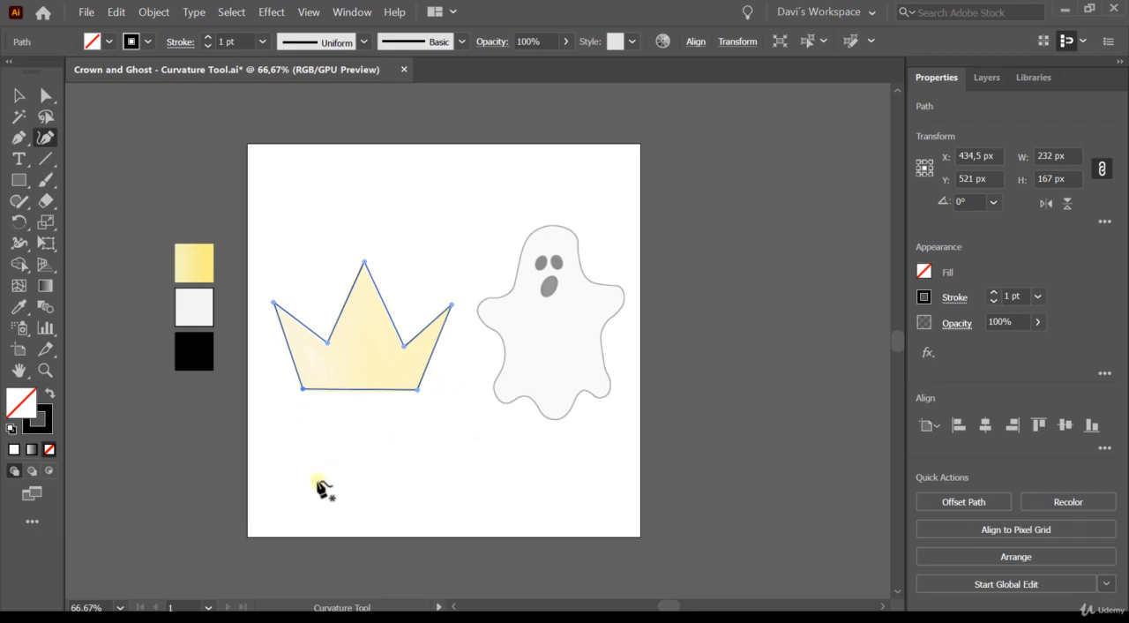
- Draw two separate horizontal lines below the crown with the Curvature tool, about 149 px and 146 px long, and deselect them
left_click(284, 441)
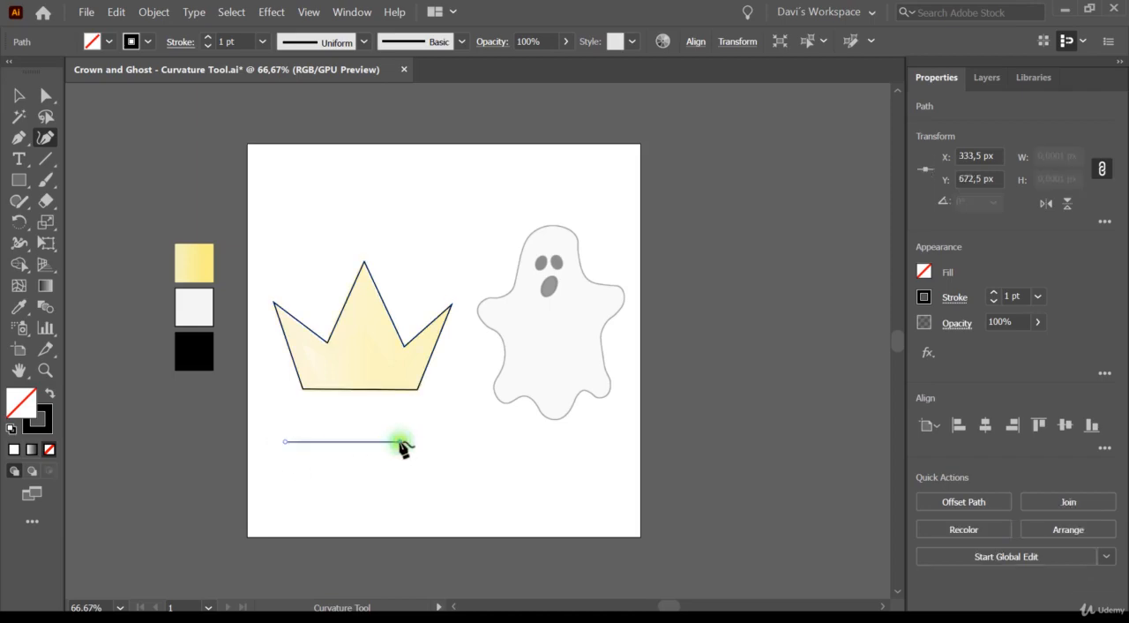
left_click(399, 441)
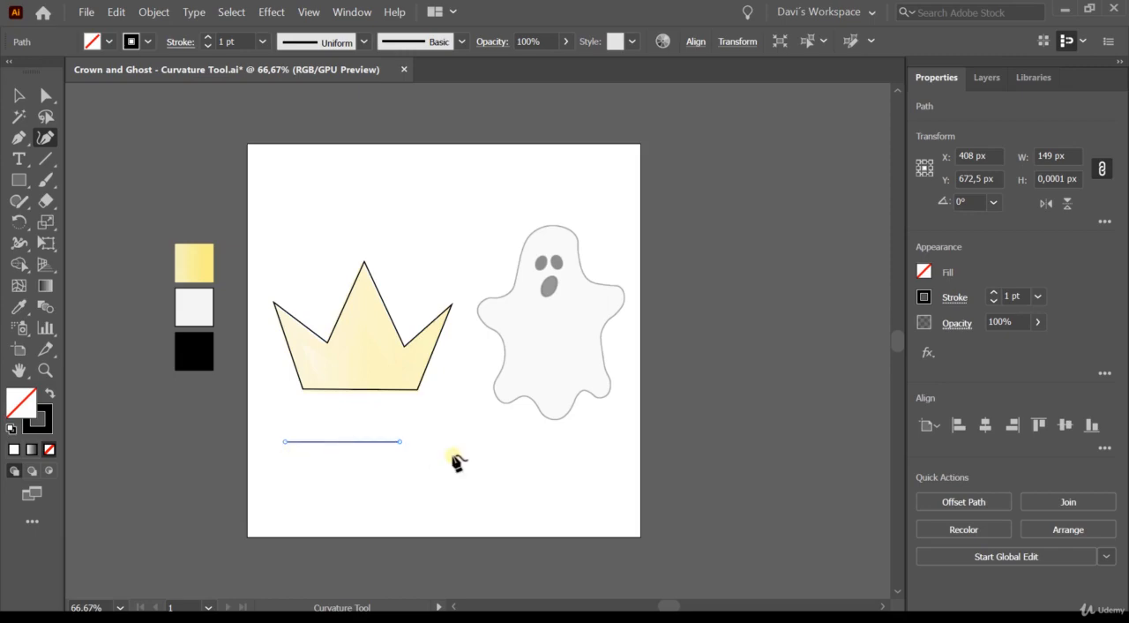
left_click(286, 469)
left_click(398, 469)
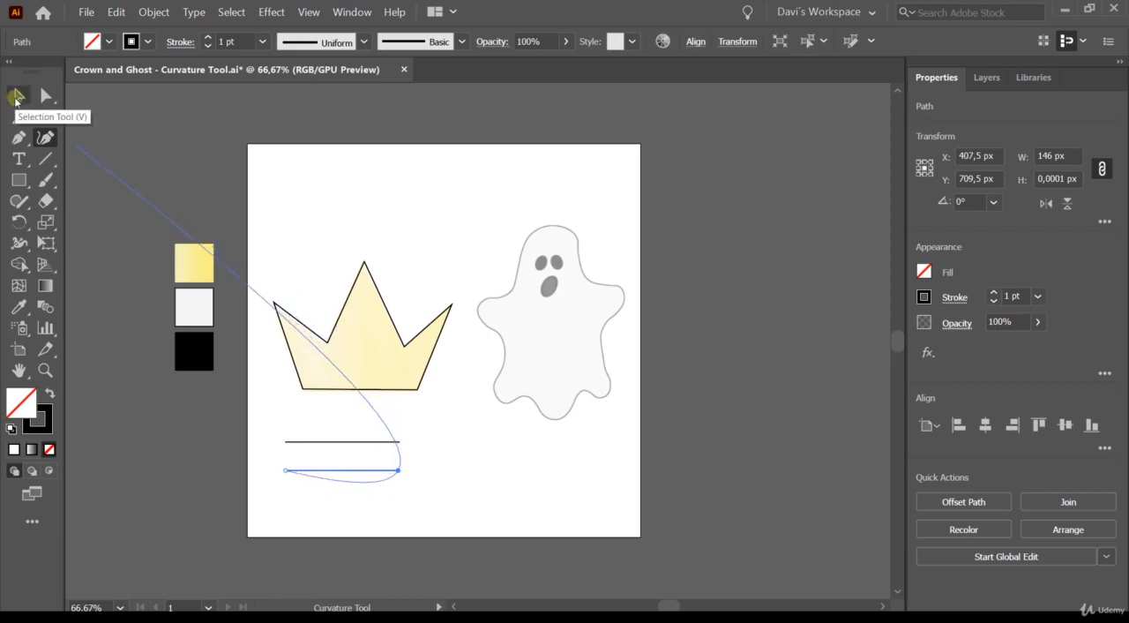
left_click(16, 97)
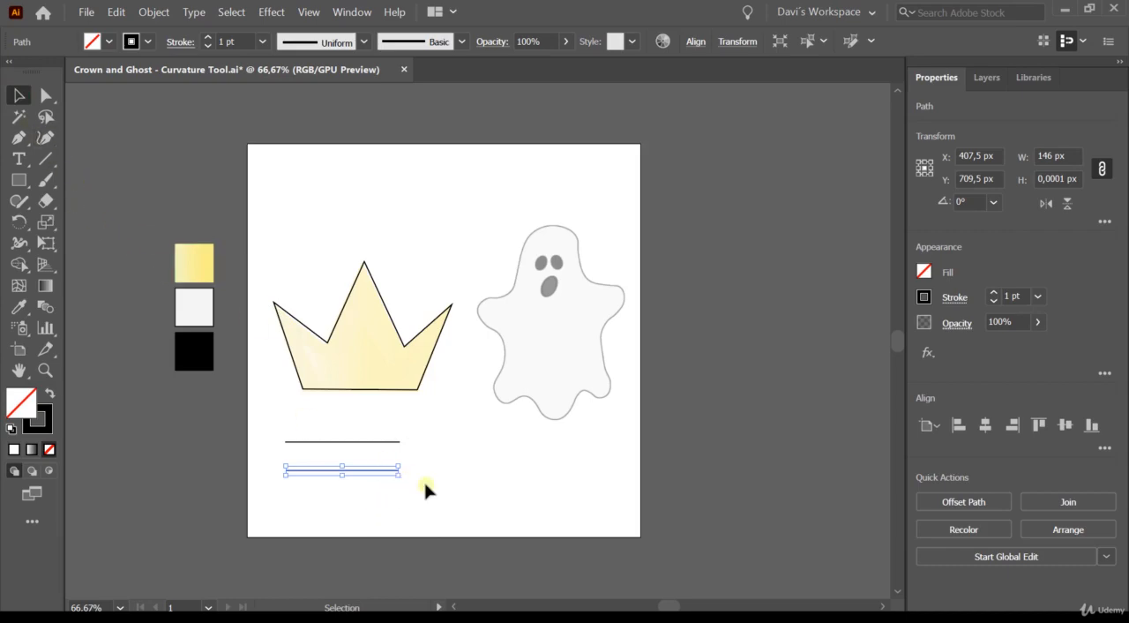
left_click(451, 469)
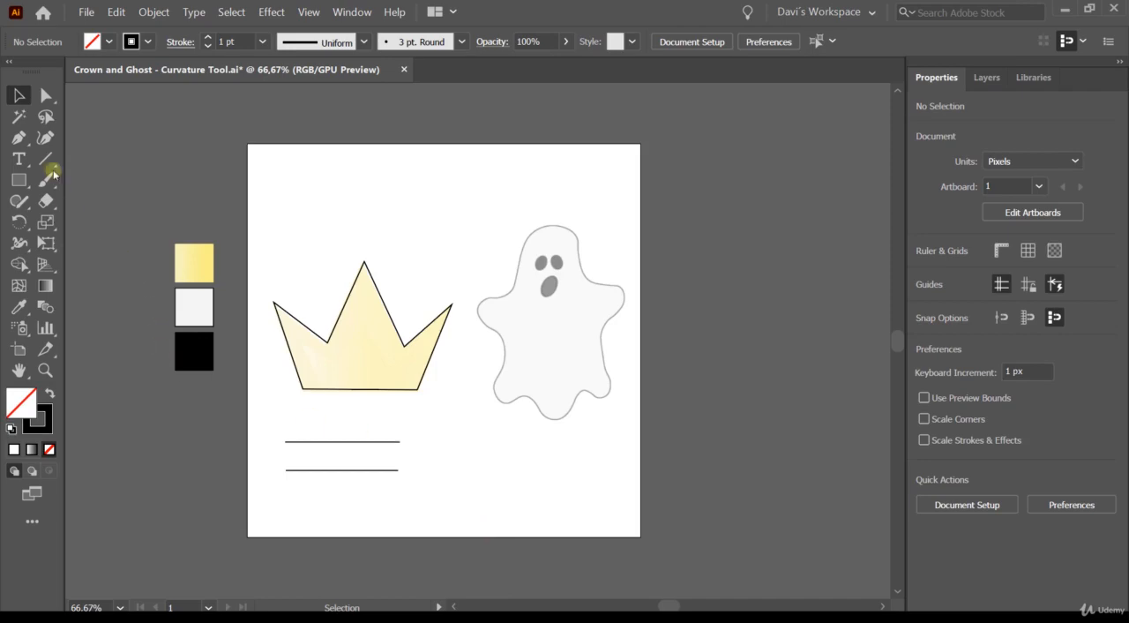
- Trace the ghost's wavy bottom edge from the lower left lobe to the lower right lobe as a smooth curve with the Curvature tool
left_click(41, 140)
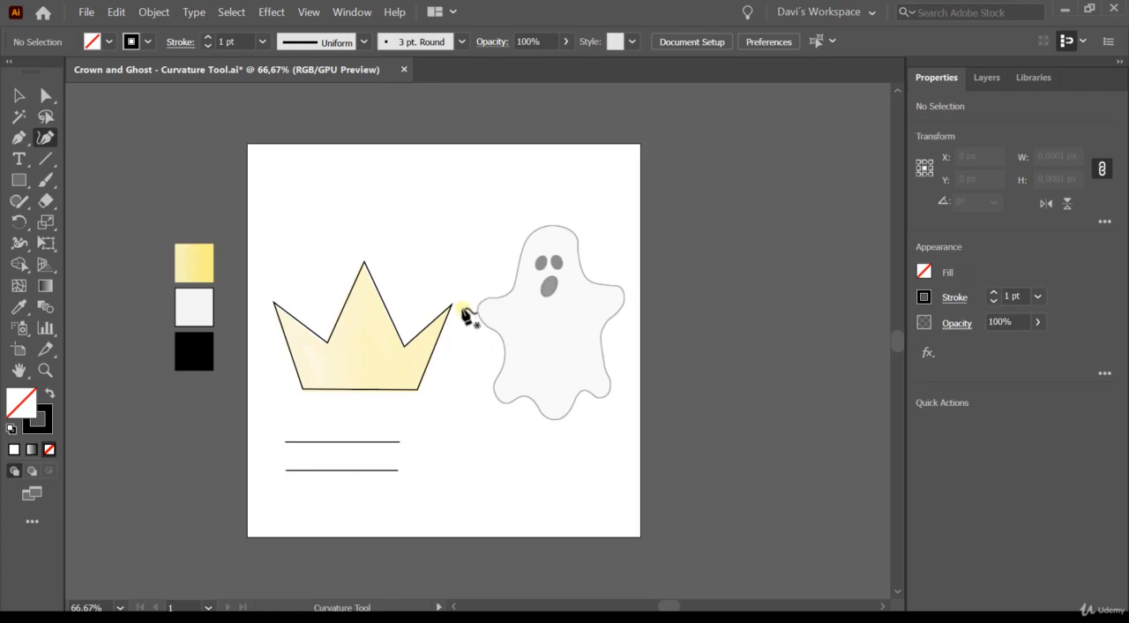
left_click(497, 399)
left_click(512, 402)
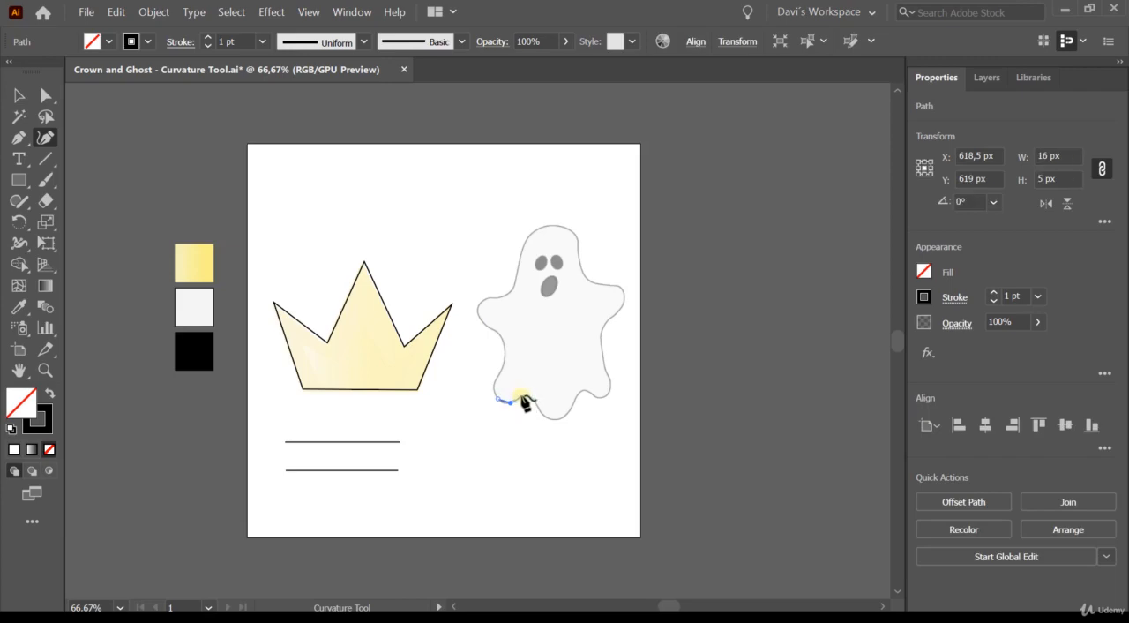
left_click(523, 395)
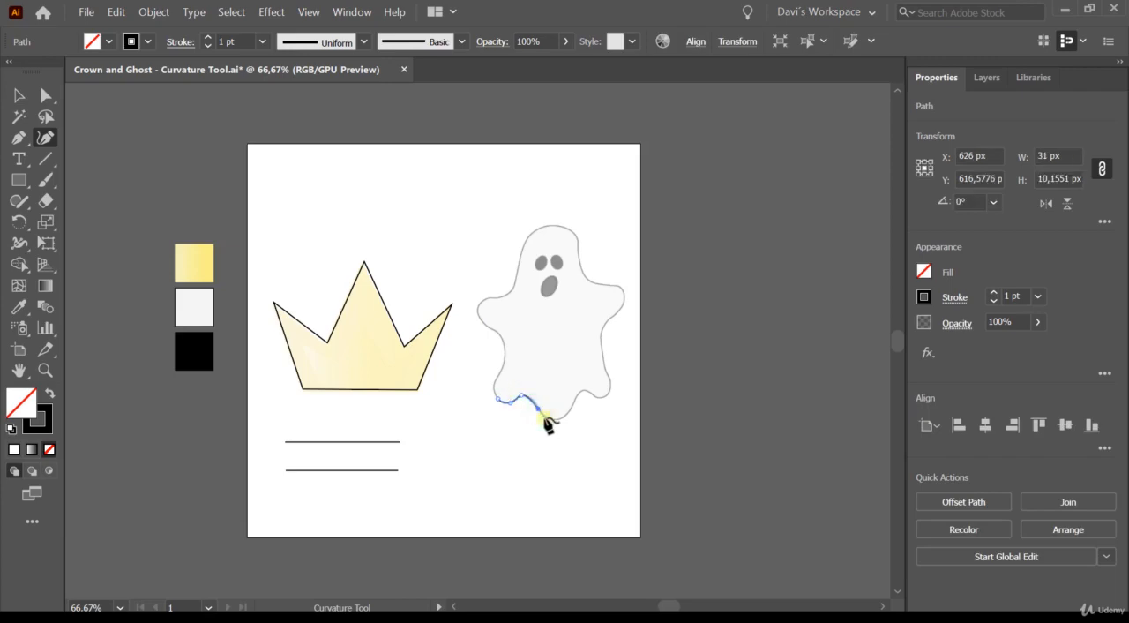
left_click(545, 418)
left_click(551, 420)
left_click(580, 392)
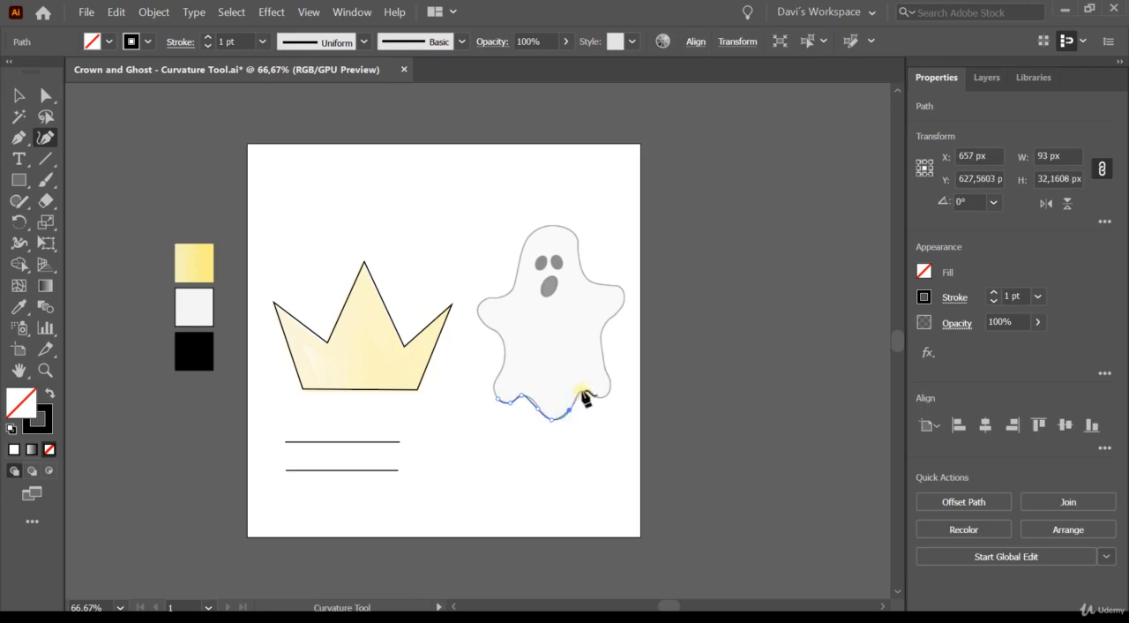
left_click(597, 398)
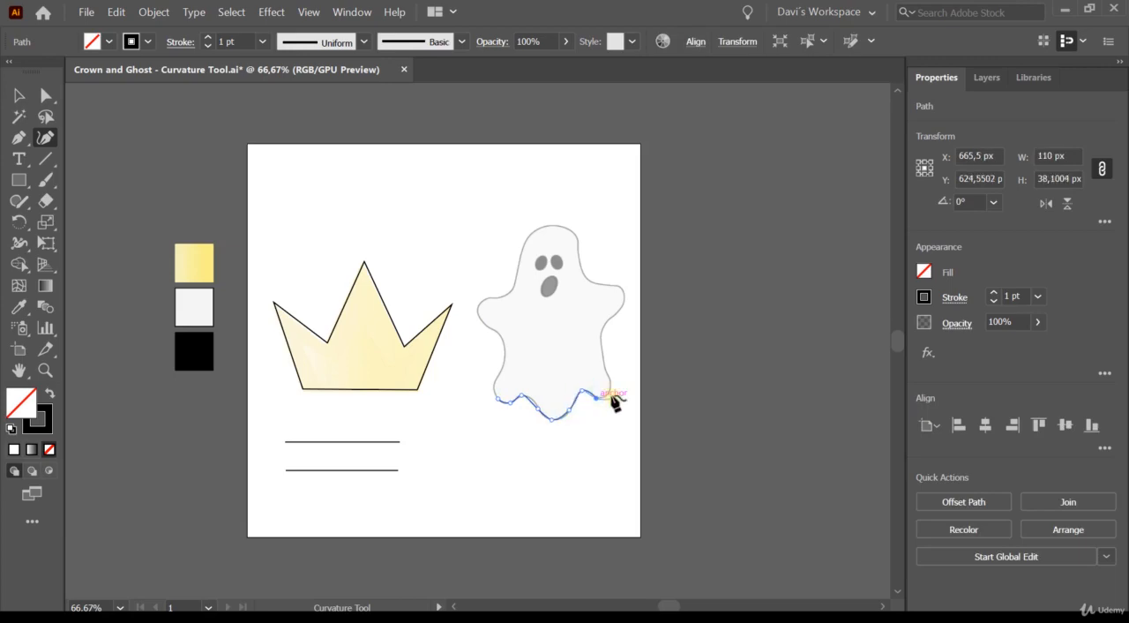
left_click(607, 386)
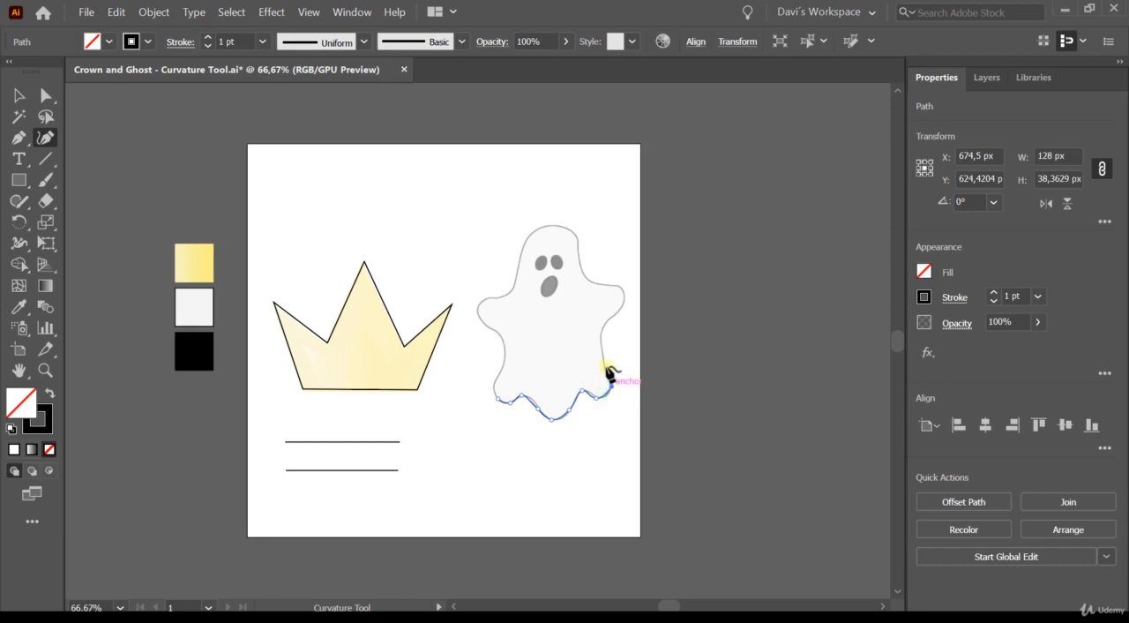
- Continue the ghost outline as a smooth curve up the right side, around the right arm and over the head to the left temple
left_click(603, 363)
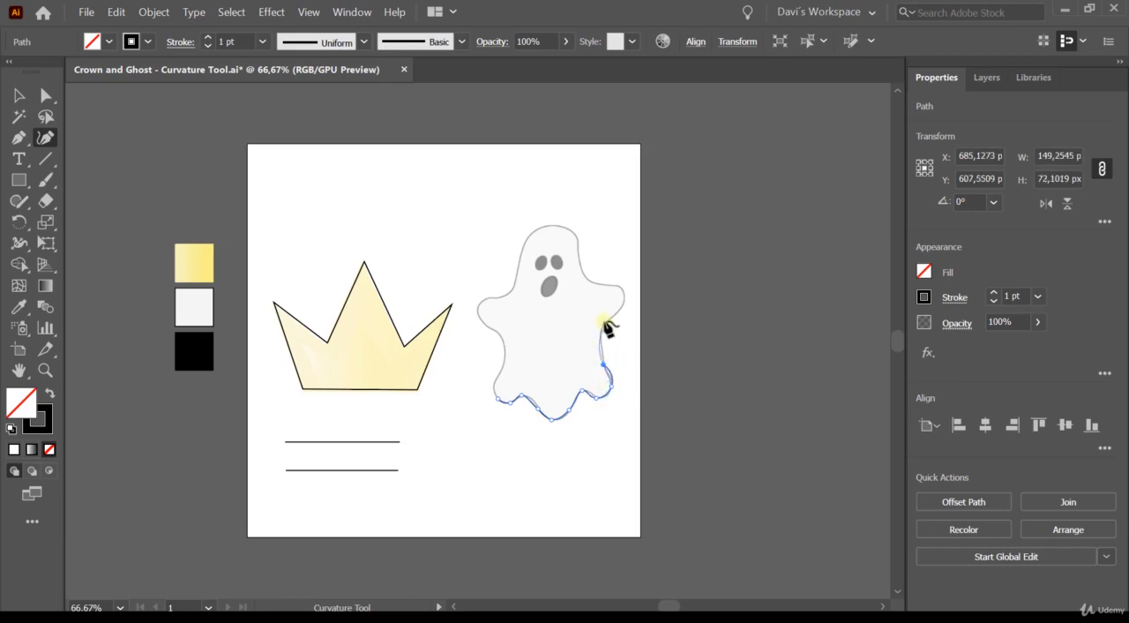
left_click(609, 317)
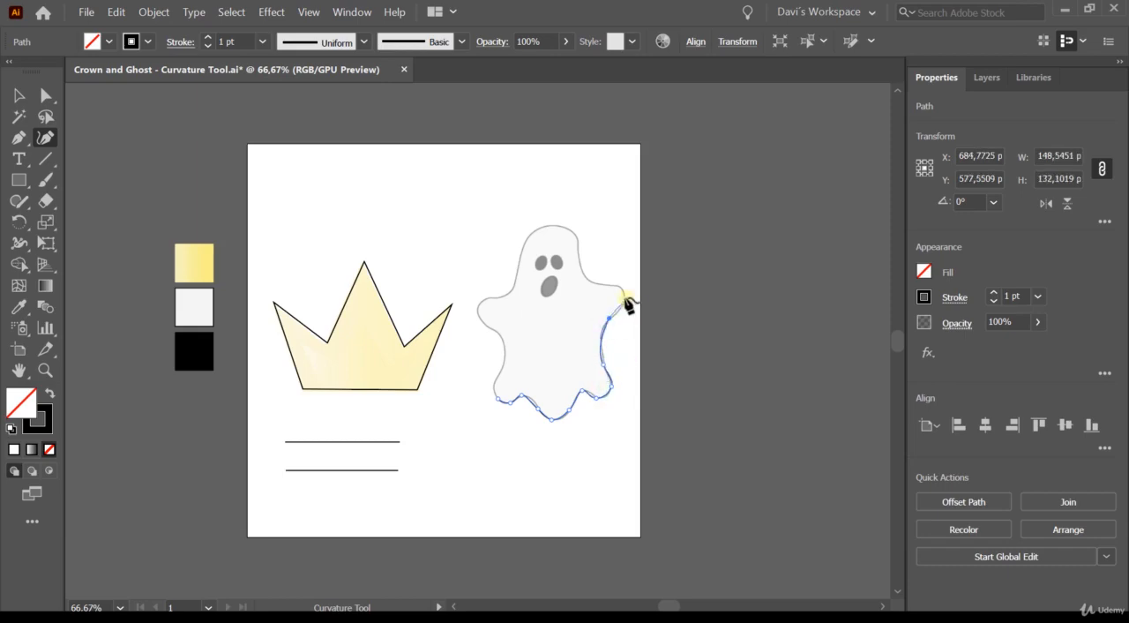
left_click(622, 298)
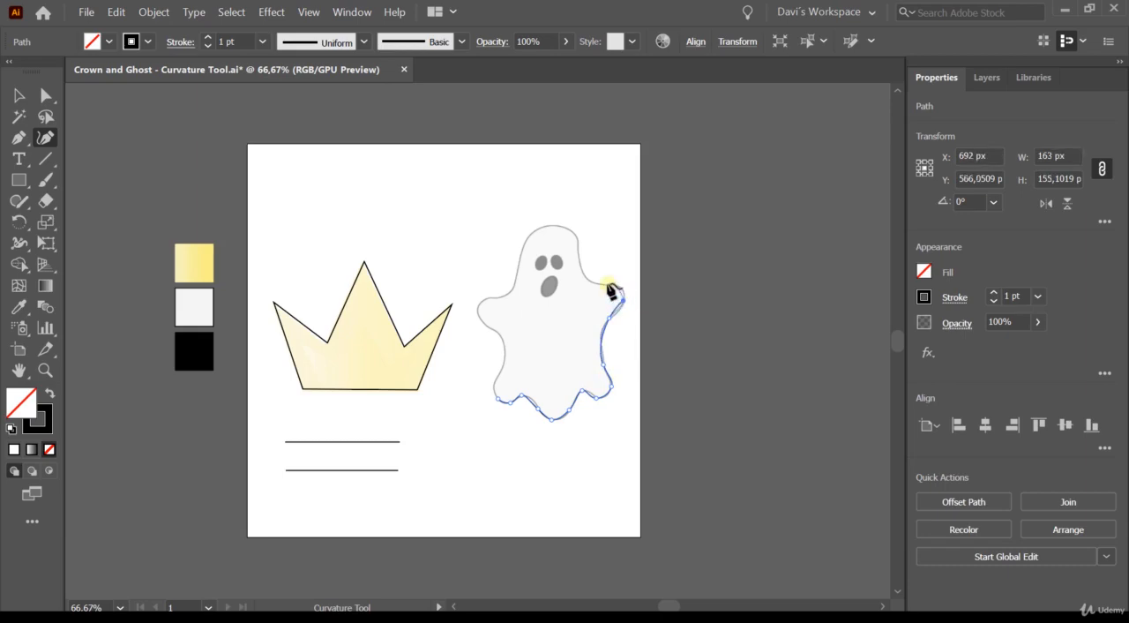
left_click(599, 282)
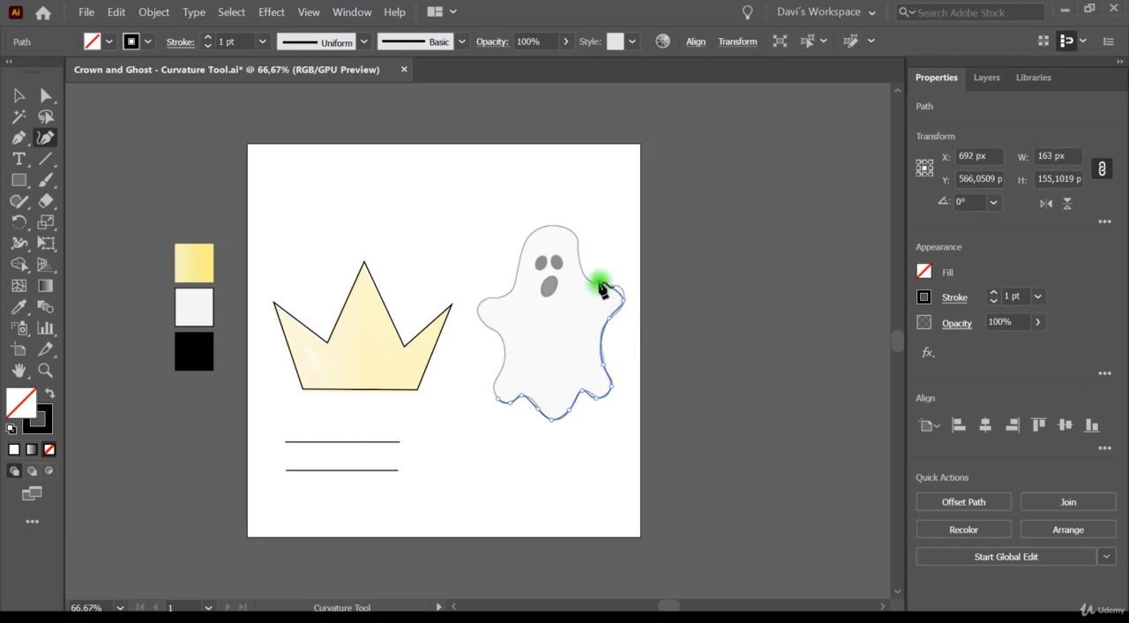
left_click(578, 234)
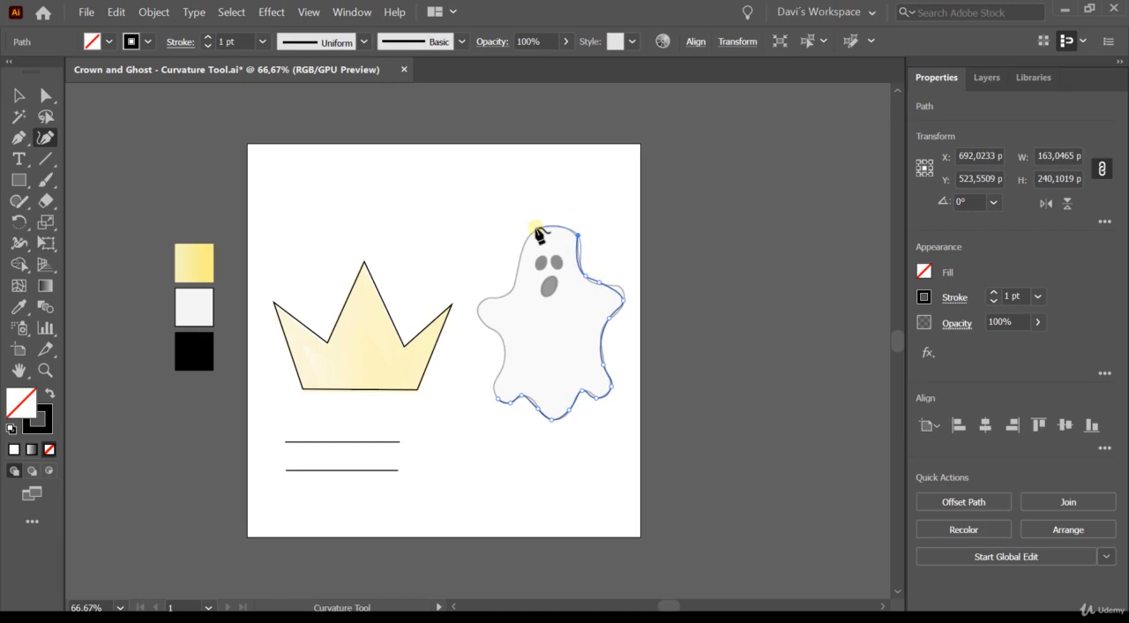
left_click(520, 260)
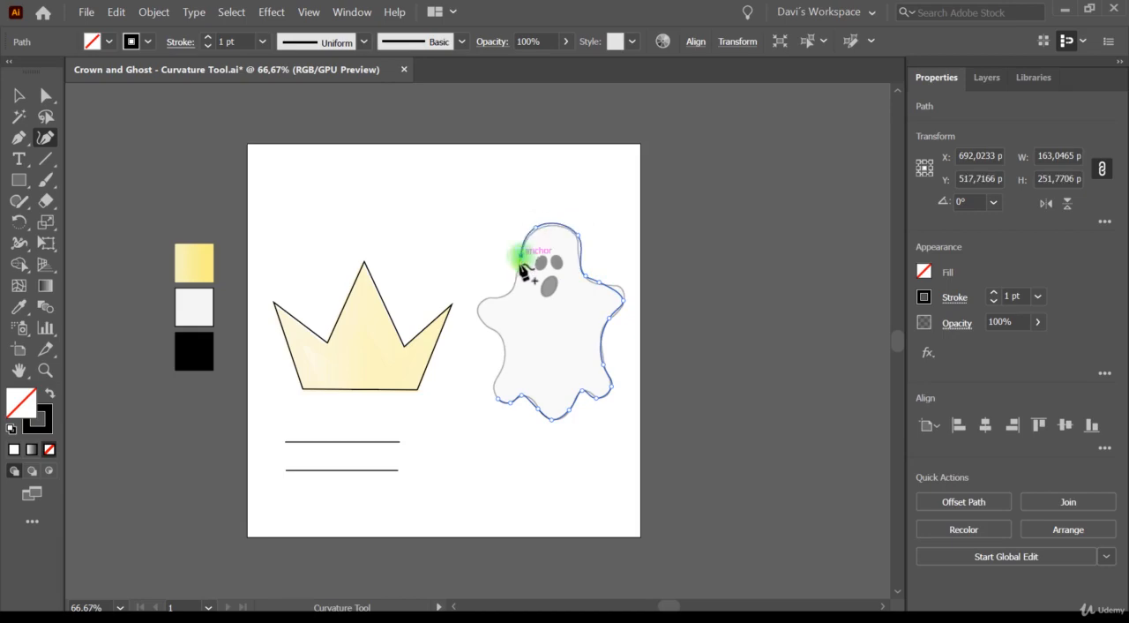
- Trace the ghost's left neck, left arm and left side down to the lower left lobe, and close the outline at its starting anchor
left_click(512, 287)
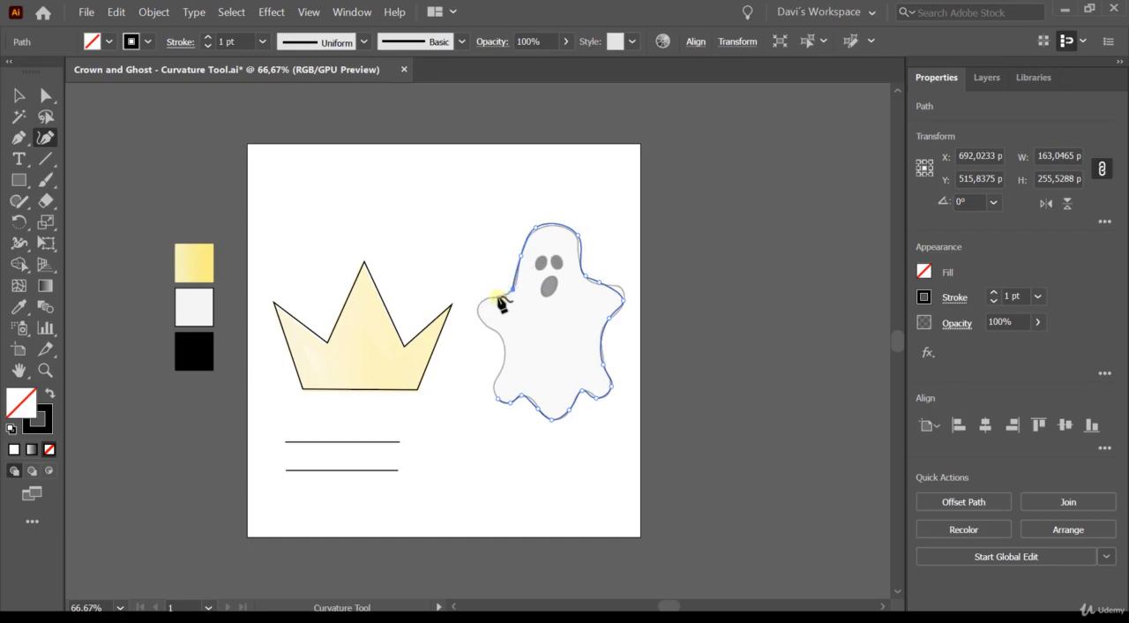
left_click(500, 296)
left_click(482, 304)
left_click(502, 335)
left_click(504, 345)
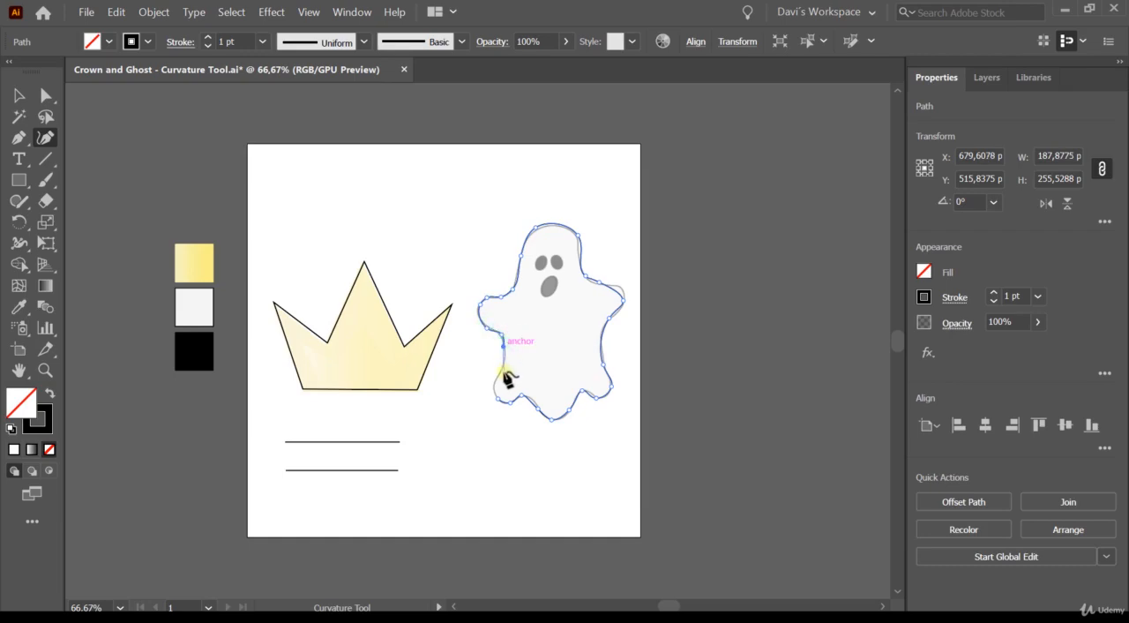
left_click(503, 362)
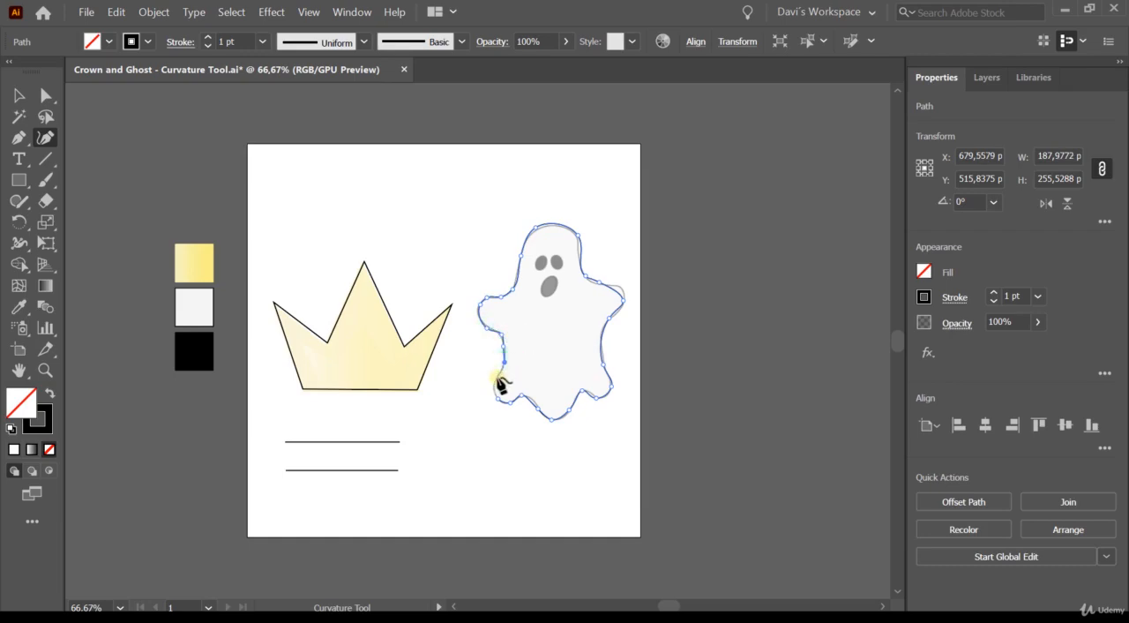
left_click(497, 378)
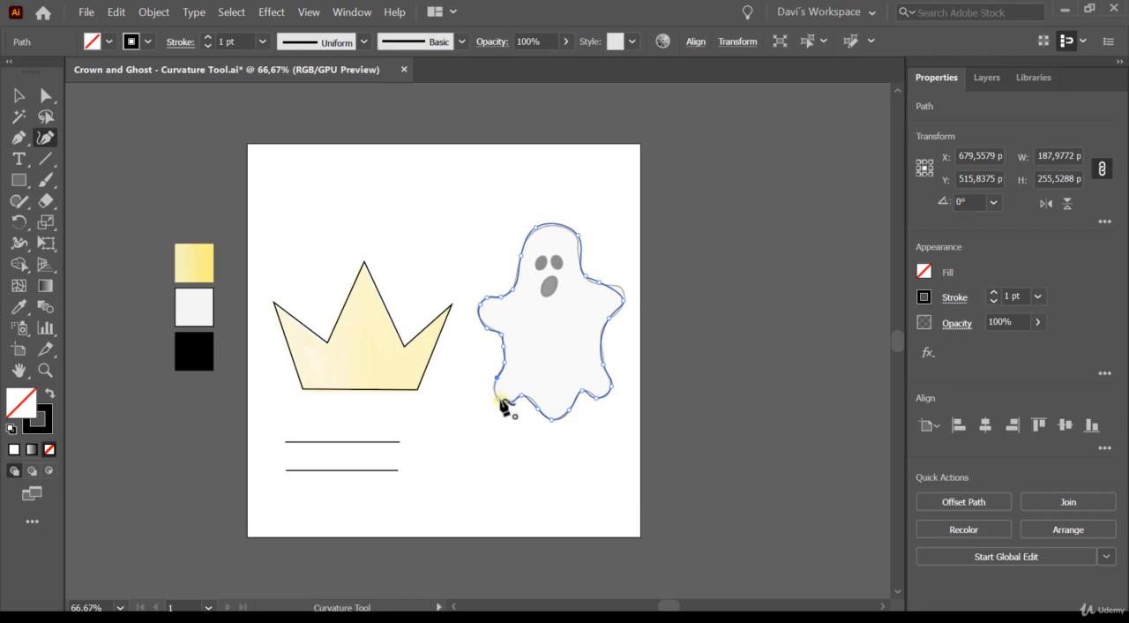
left_click(496, 397)
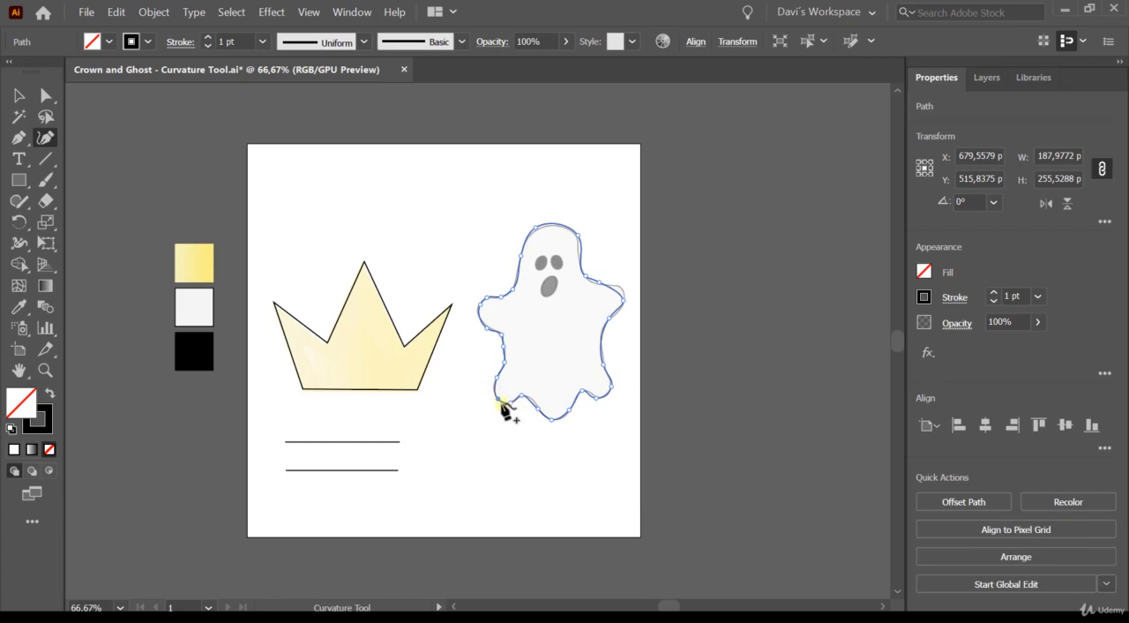
left_click(498, 399)
left_click(489, 408)
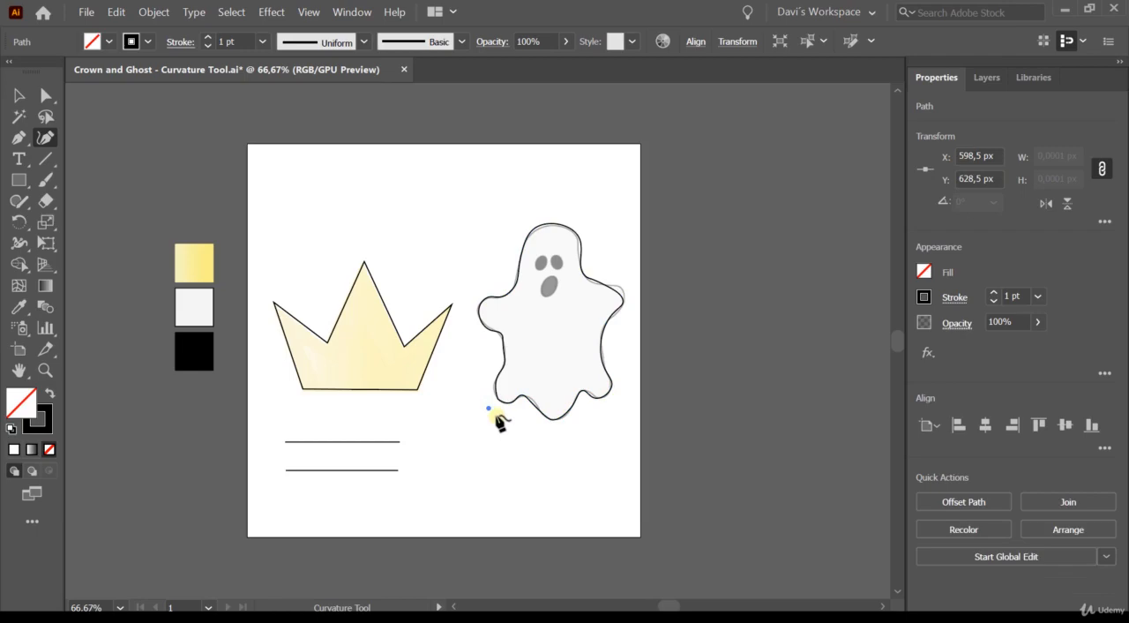
key("ctrl+z")
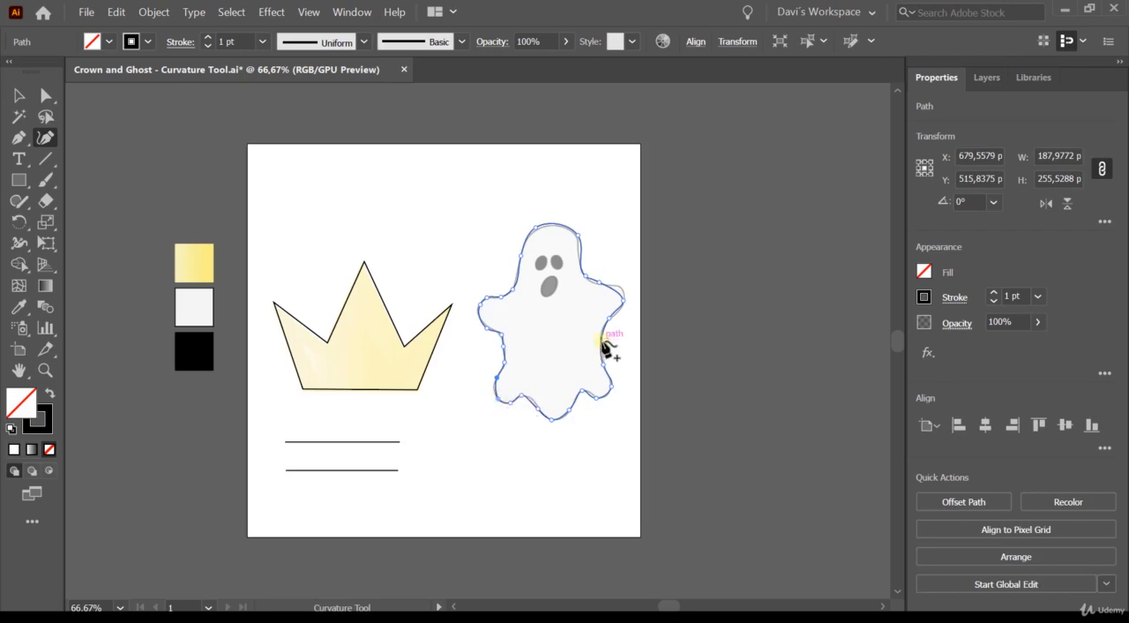
- Convert the anchor at the base of the ghost's right neck to a corner point and back to a smooth point
left_click(586, 276)
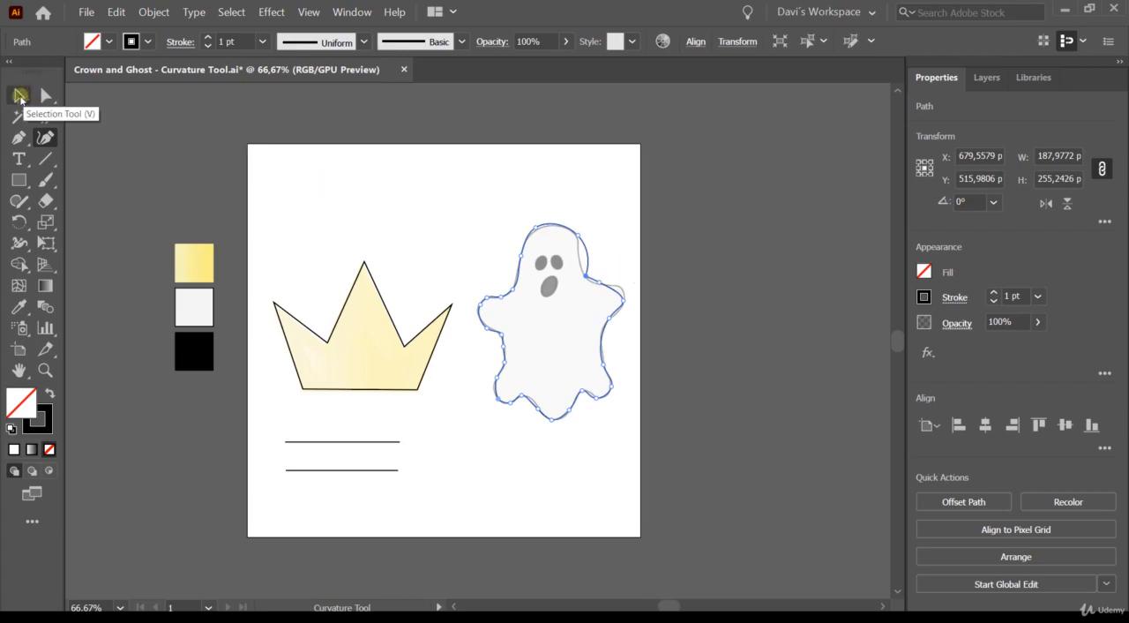
left_click(20, 95)
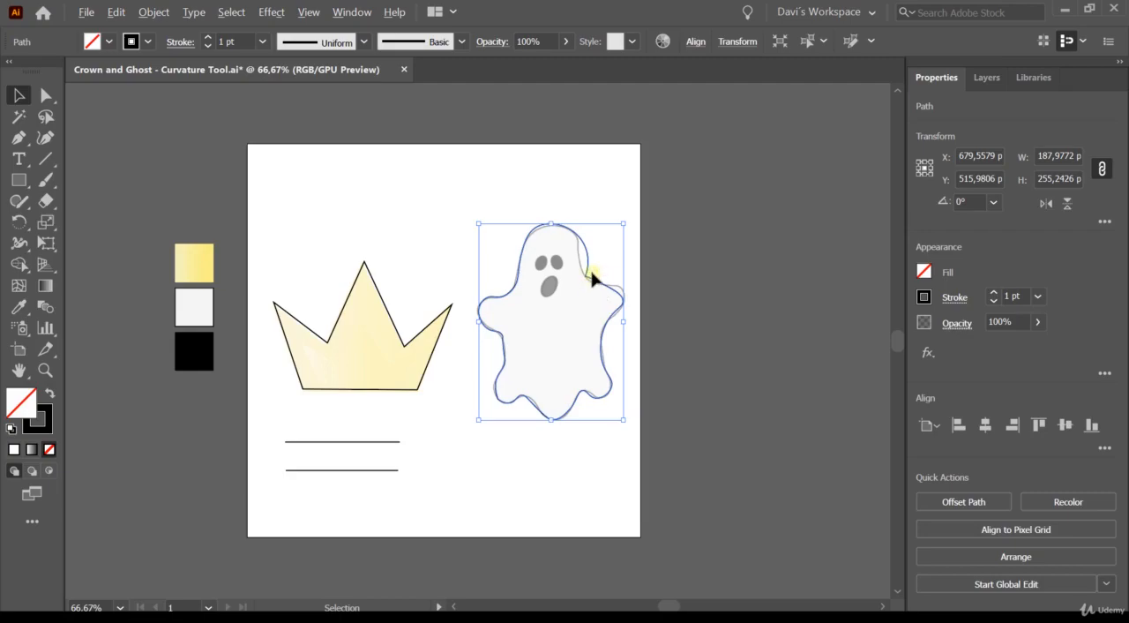
scroll(590, 279, "up", 3)
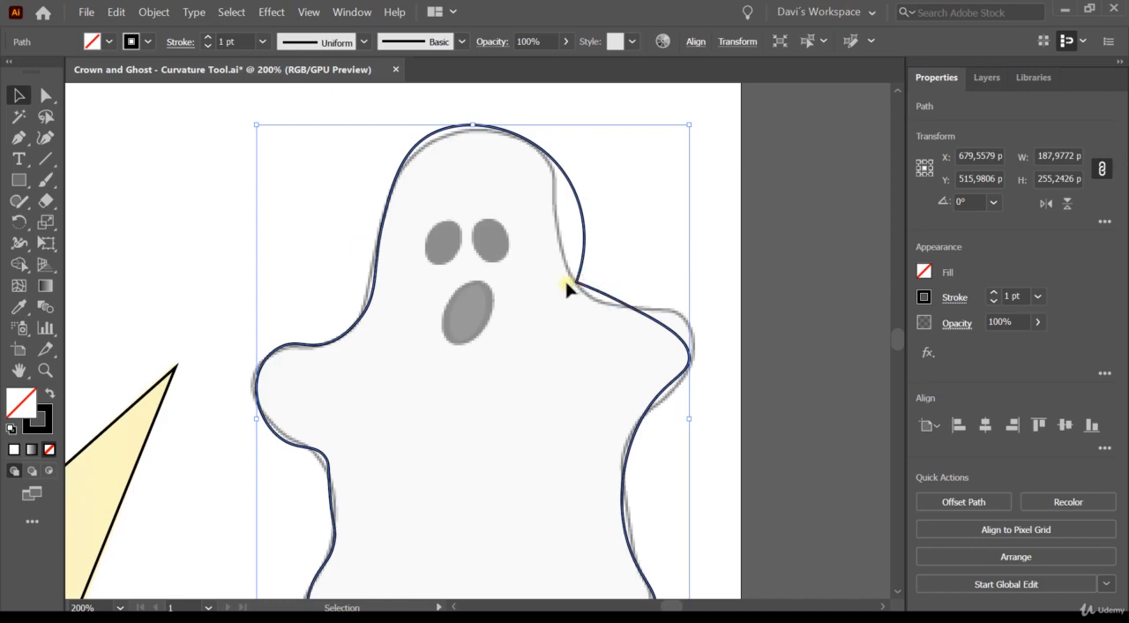
left_click(46, 138)
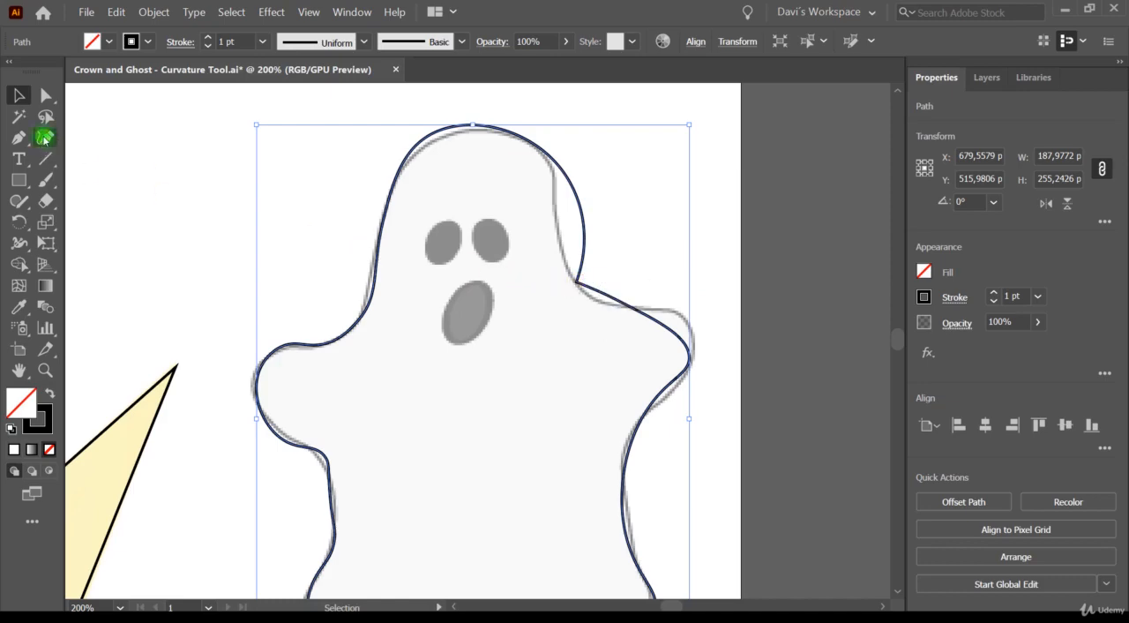
double_click(576, 282)
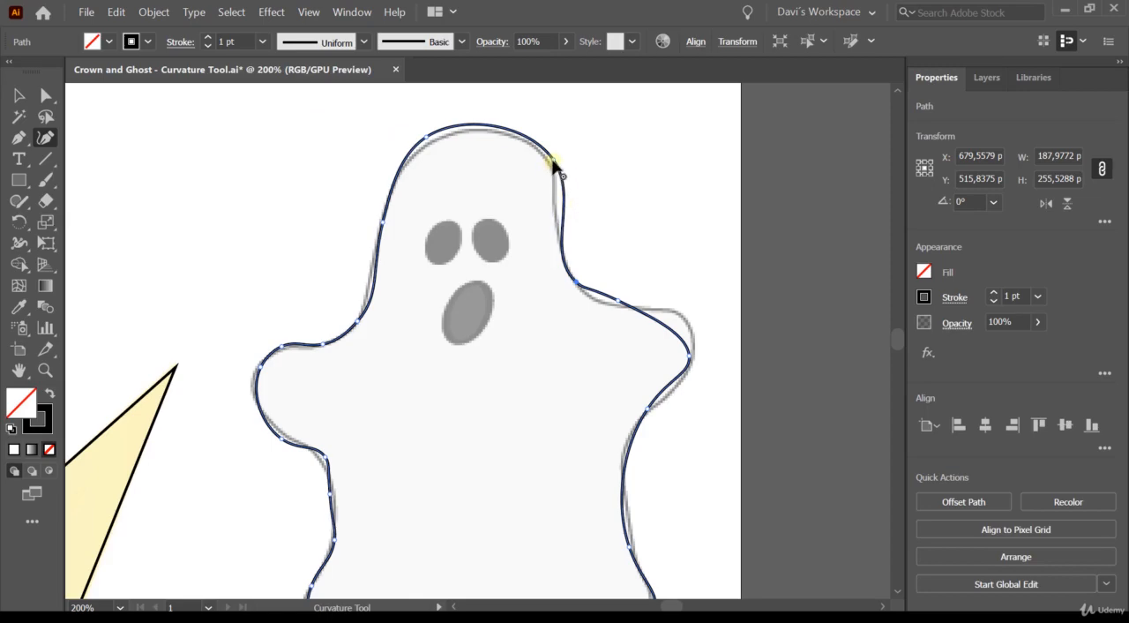
- Fit the ghost's head to the template by repositioning the two upper head anchors and right neck anchor, and adding an anchor along the right neck curve
left_click_drag(552, 159, 544, 160)
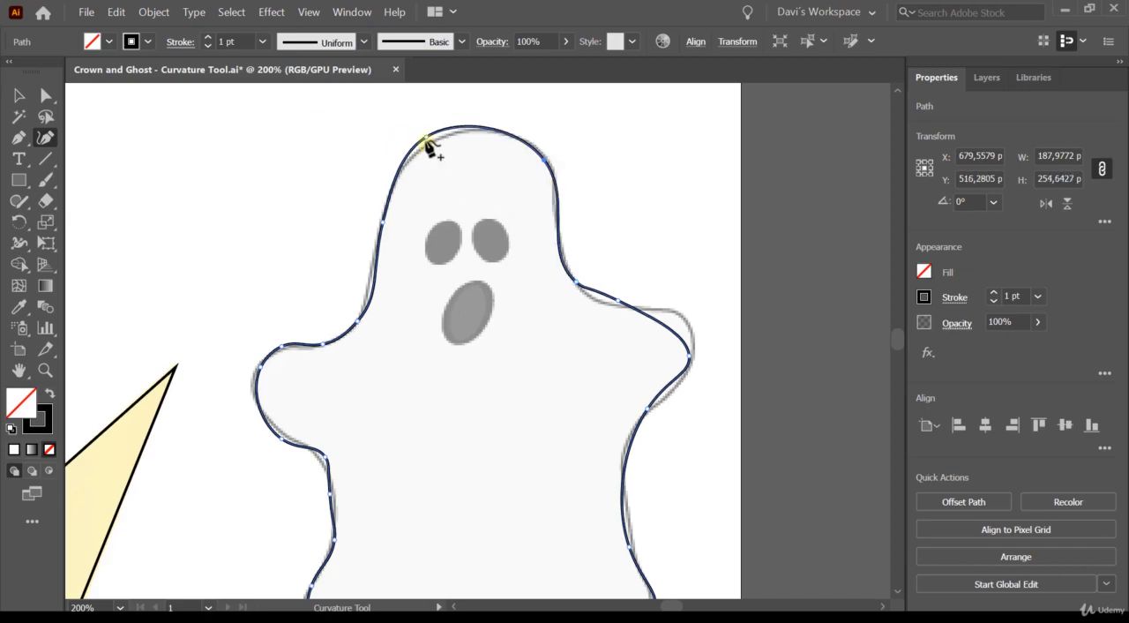
left_click_drag(425, 139, 436, 140)
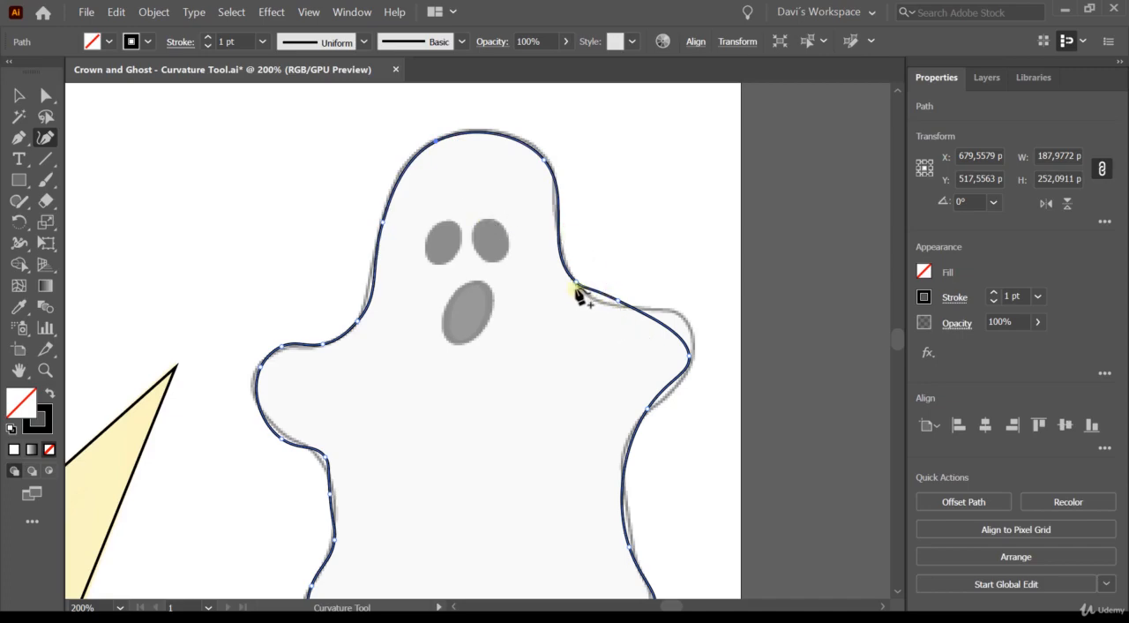
left_click_drag(575, 285, 585, 293)
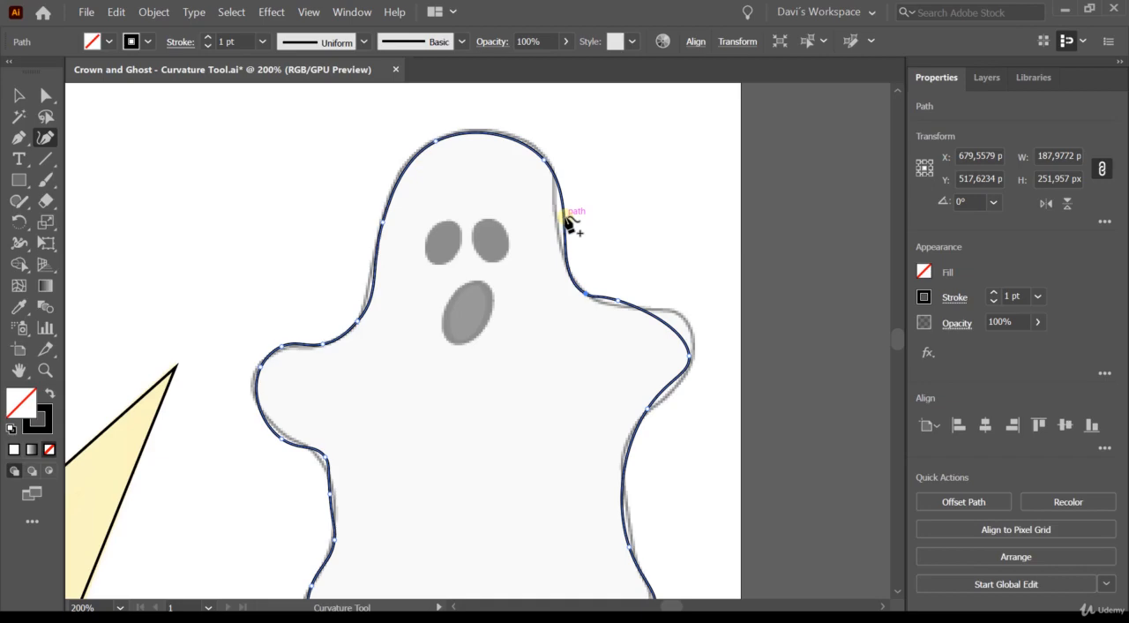
left_click(566, 221)
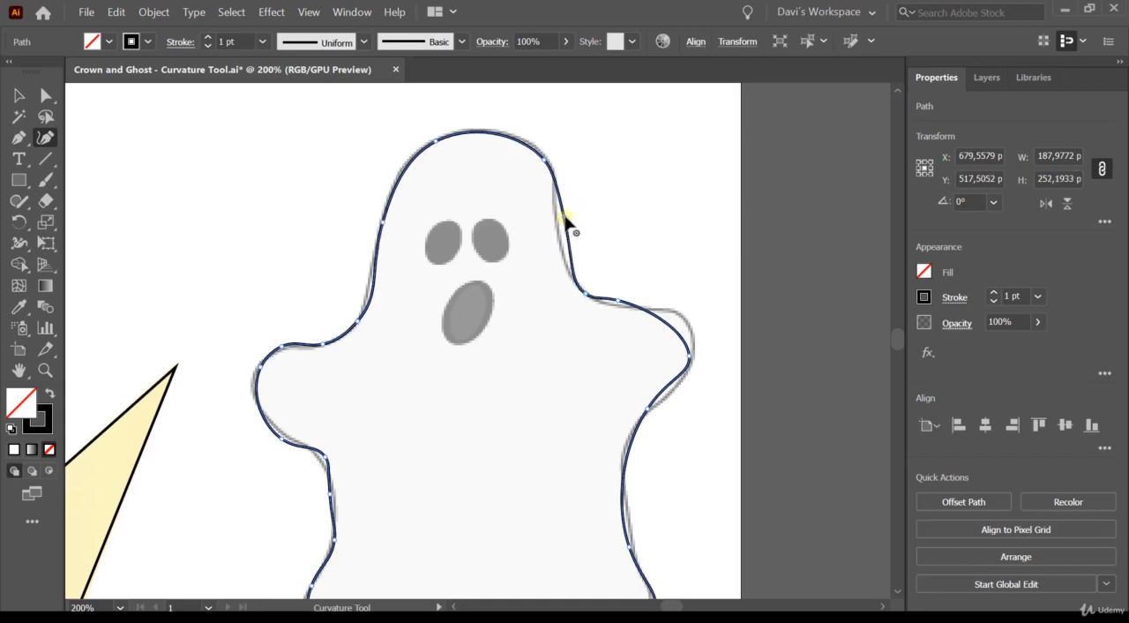
left_click_drag(565, 221, 556, 216)
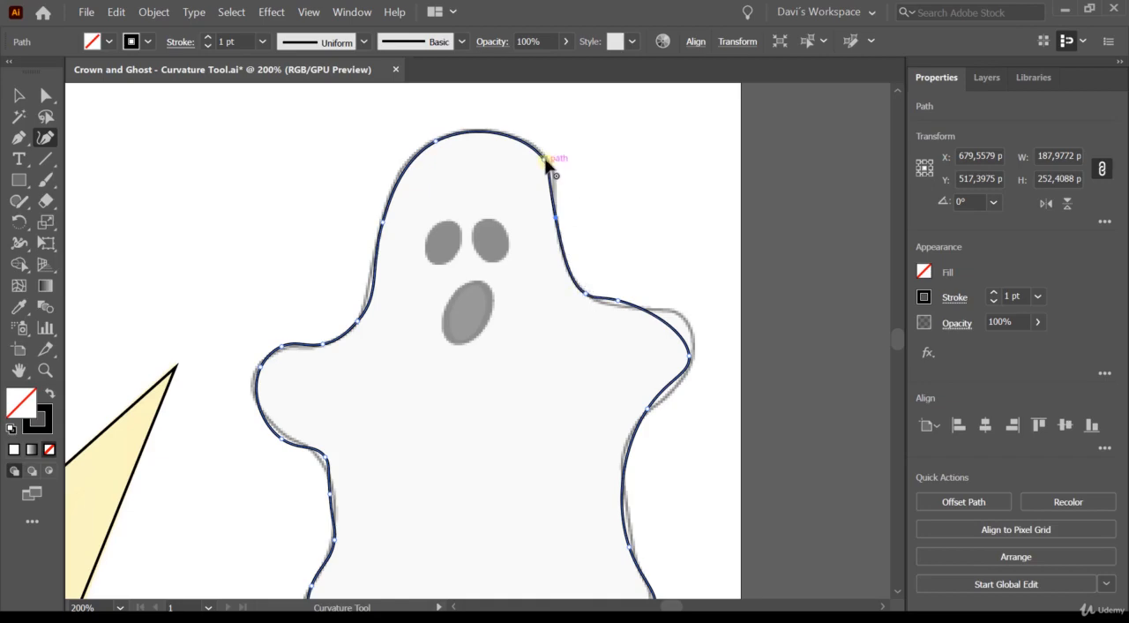
left_click_drag(546, 163, 553, 164)
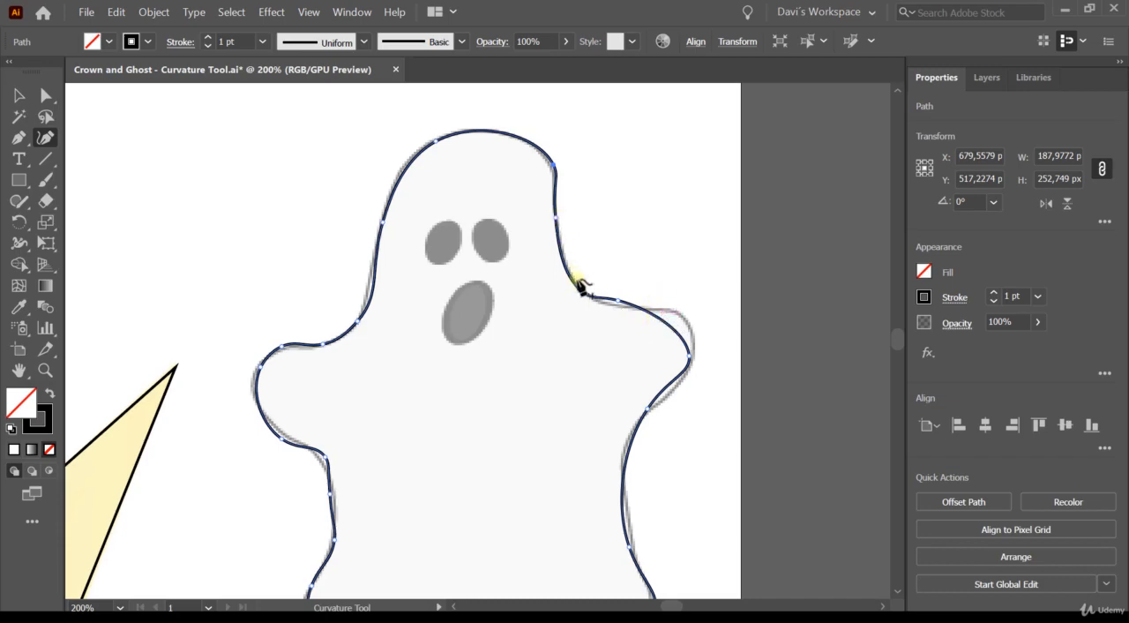
- Fit both ghost arms to the template by adding and repositioning anchors around the right arm and adjusting the two anchors beneath the left arm
left_click(660, 325)
left_click_drag(660, 325, 679, 314)
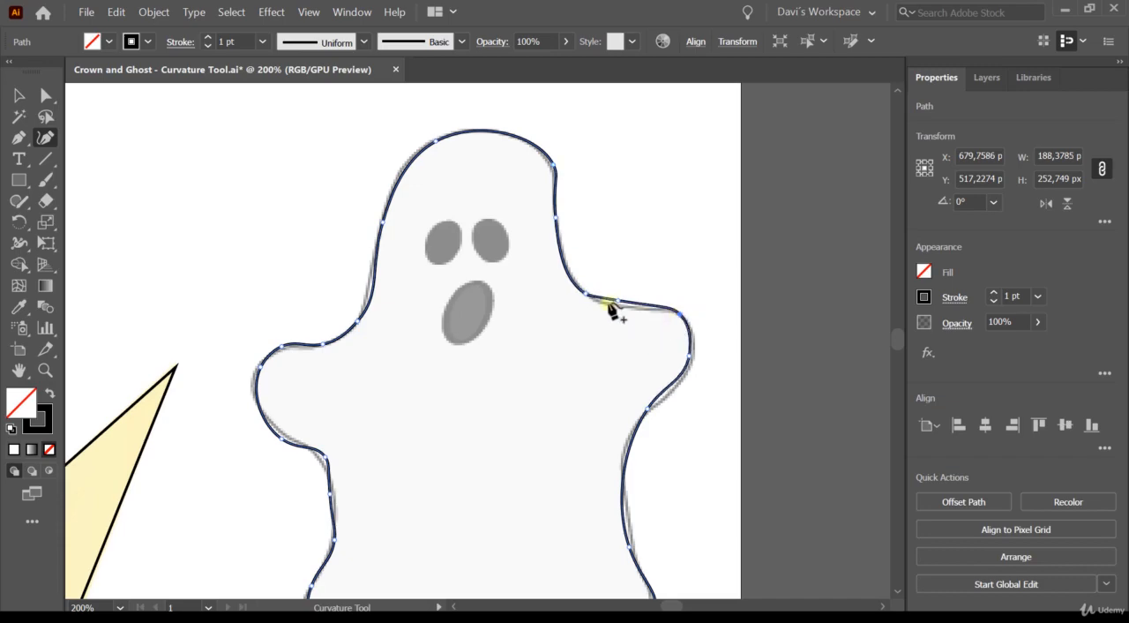
left_click(616, 303)
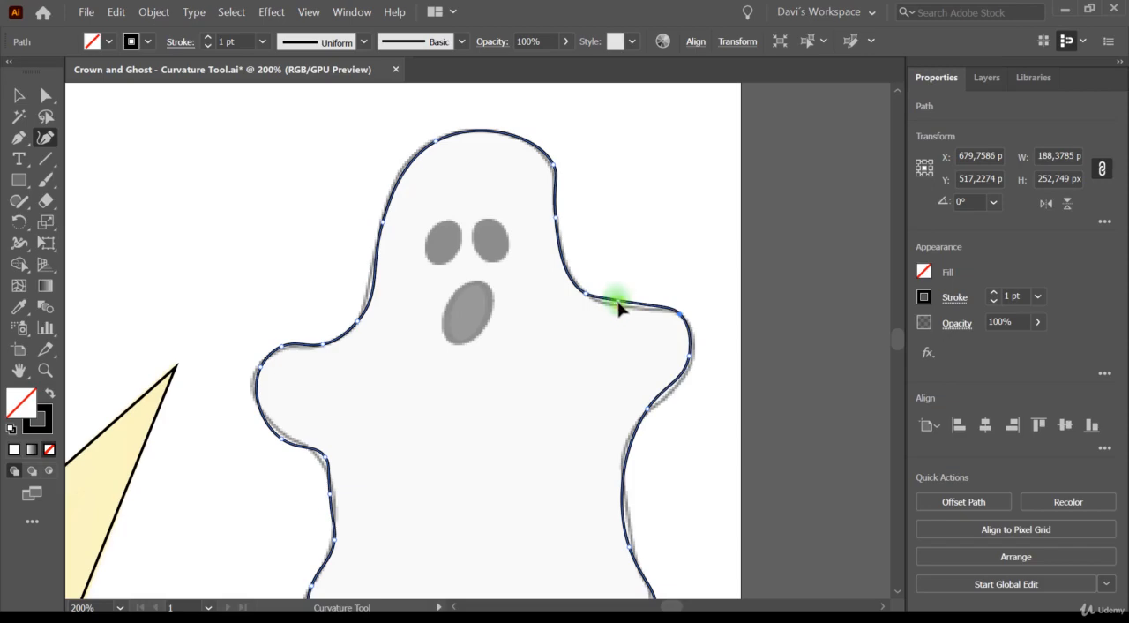
left_click(670, 381)
left_click(672, 383)
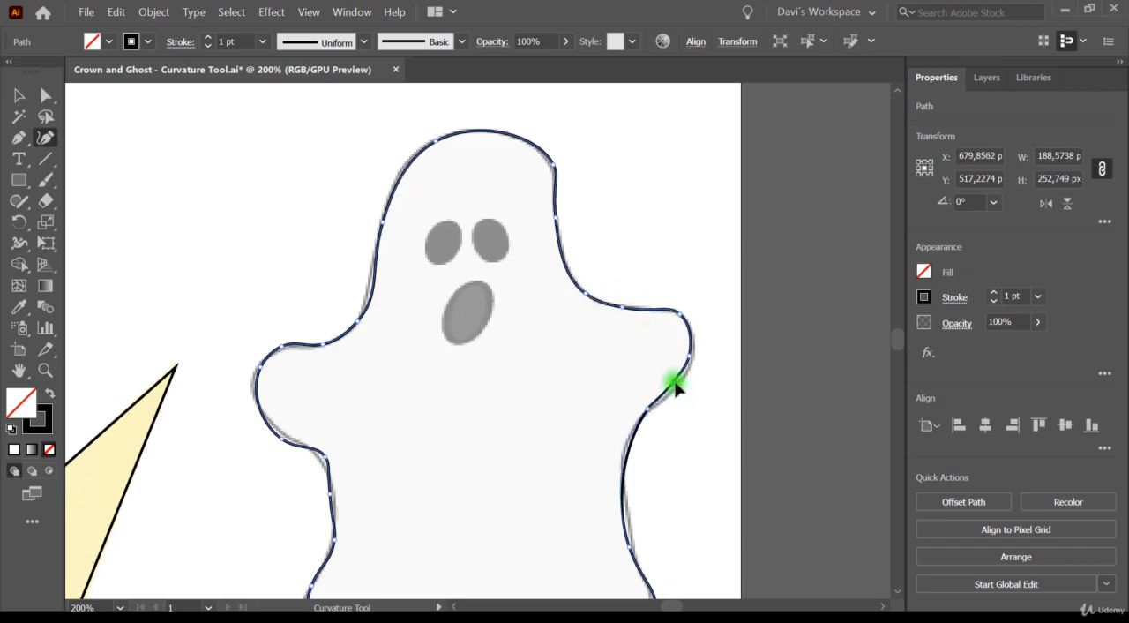
left_click_drag(673, 383, 693, 357)
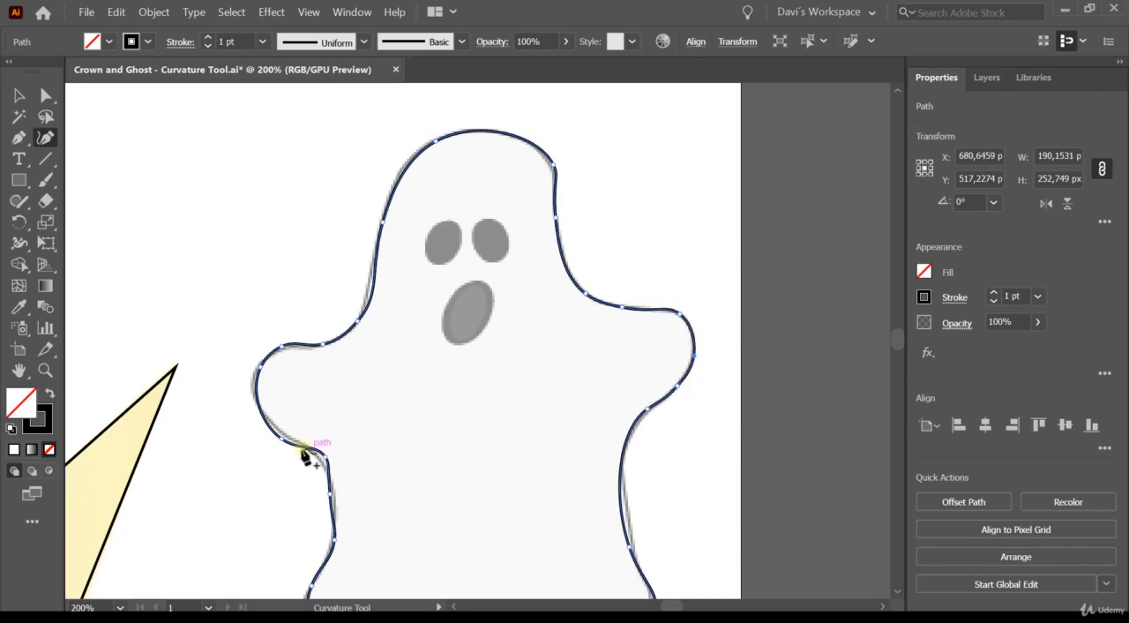
left_click_drag(282, 442, 279, 431)
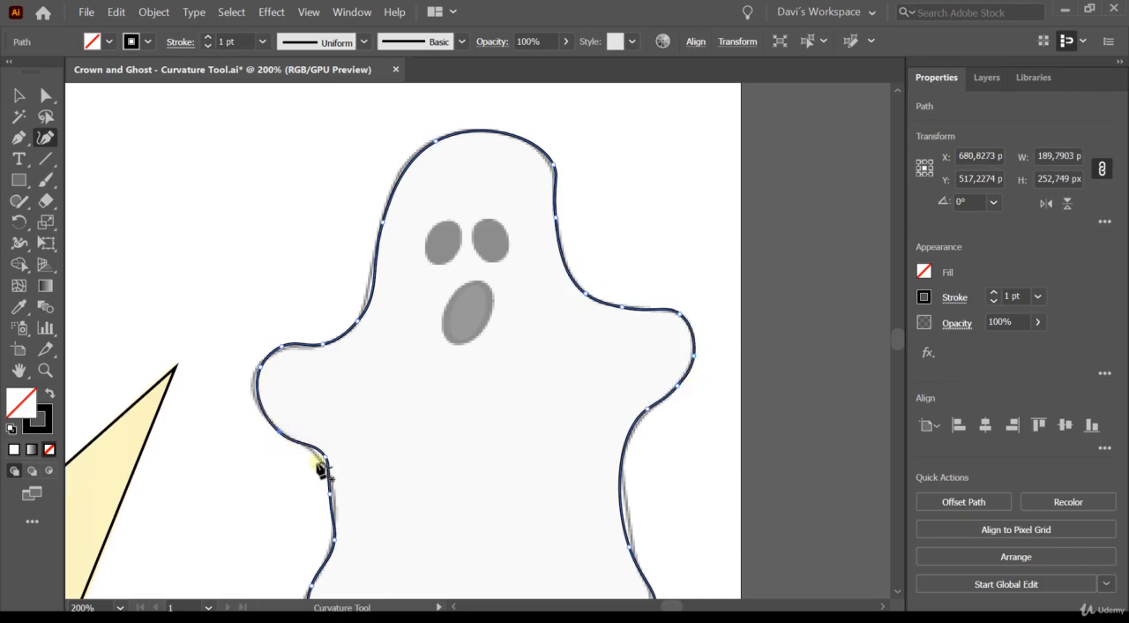
left_click_drag(322, 460, 323, 464)
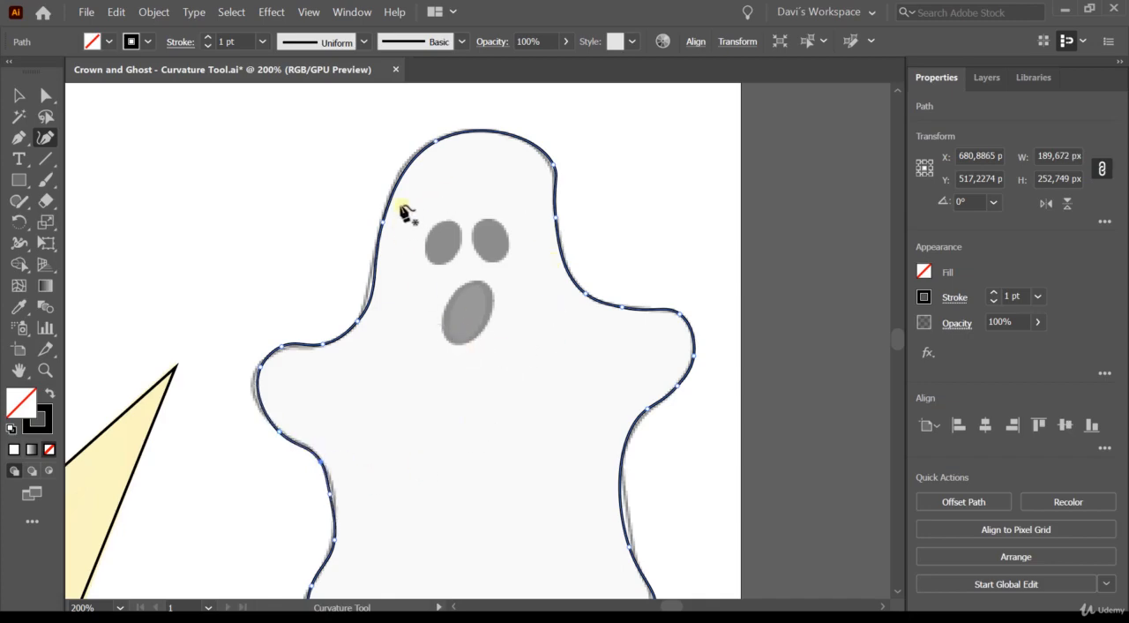
- Trace the ghost's right eye as a closed oval about 15 × 18 px with the Curvature tool
left_click(481, 220)
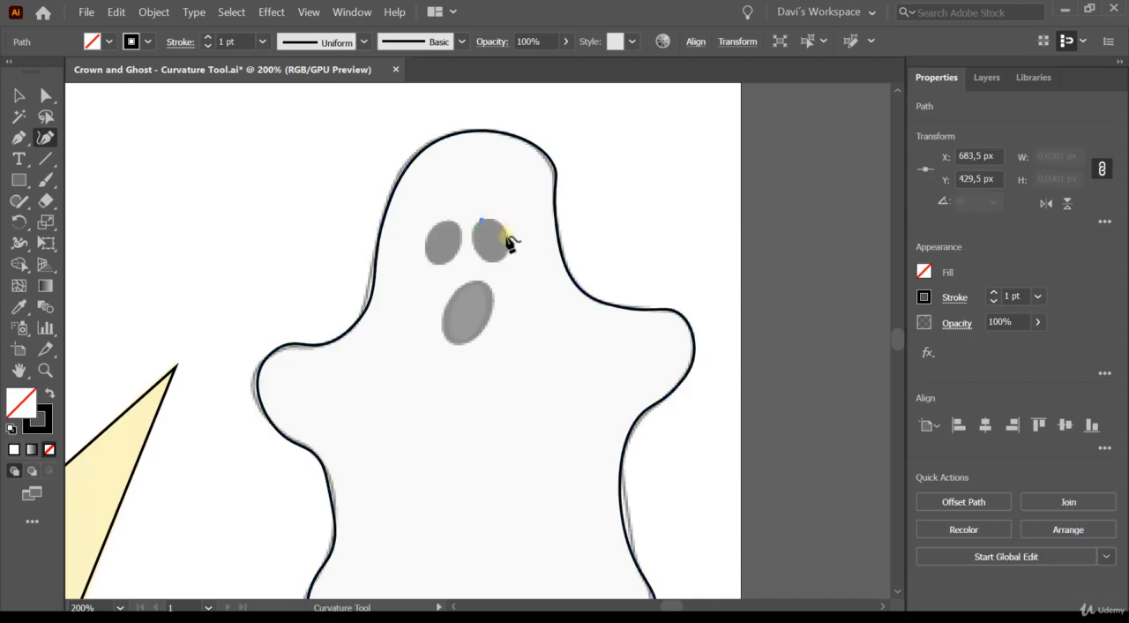
left_click(499, 251)
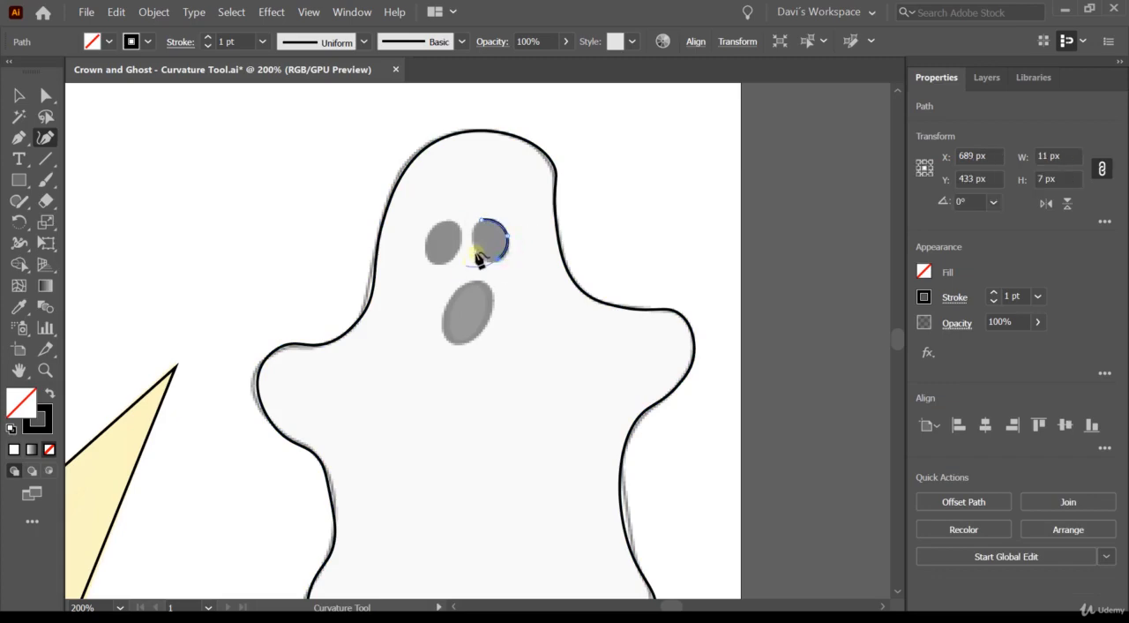
left_click(476, 249)
left_click(480, 221)
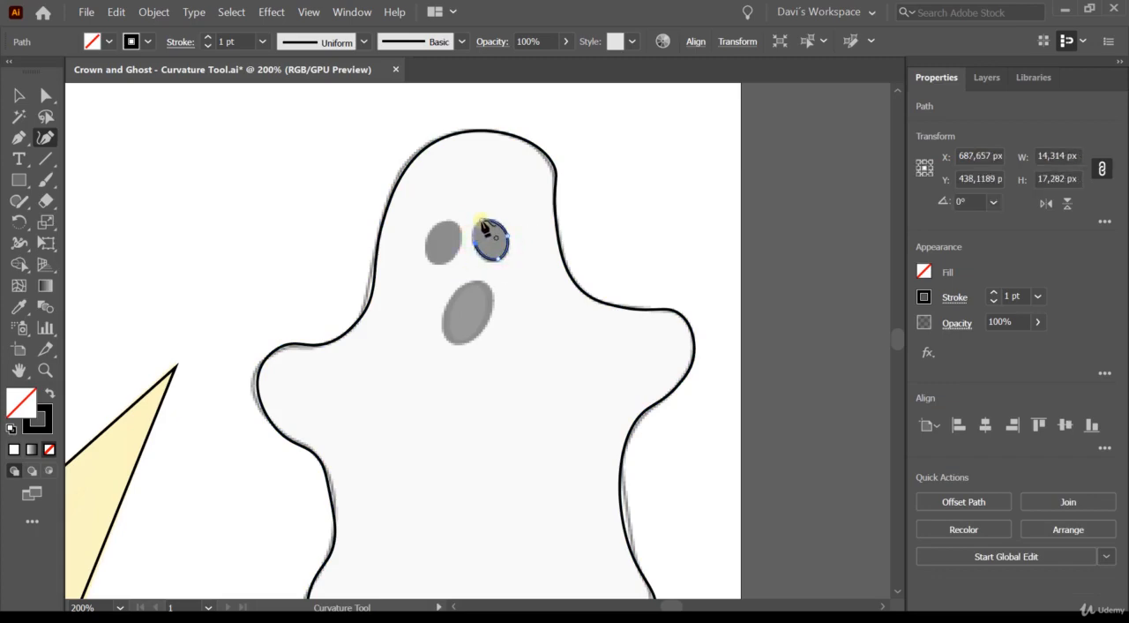
- Trace the ghost's left eye as a closed oval about 15 × 17 px with the Curvature tool
left_click(432, 231)
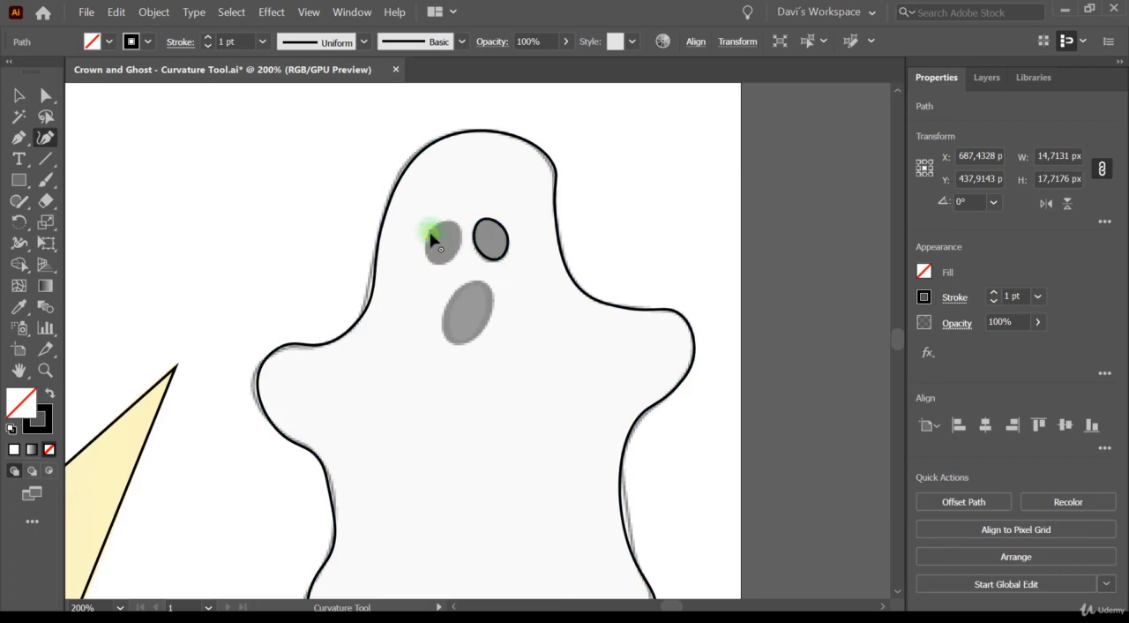
left_click(432, 261)
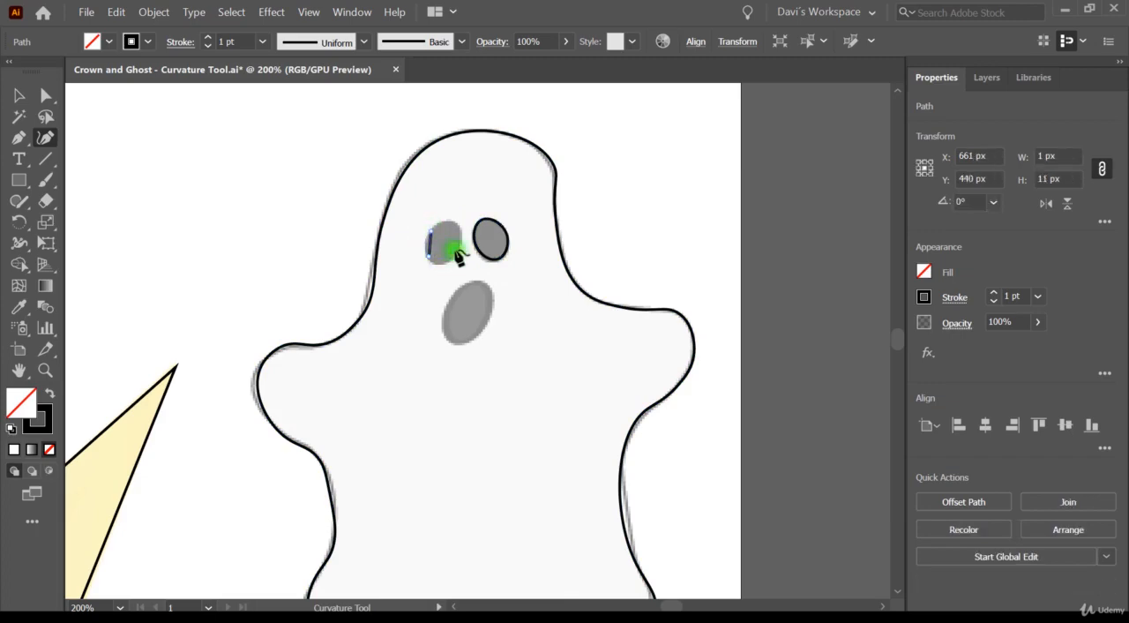
left_click(450, 220)
left_click(431, 231)
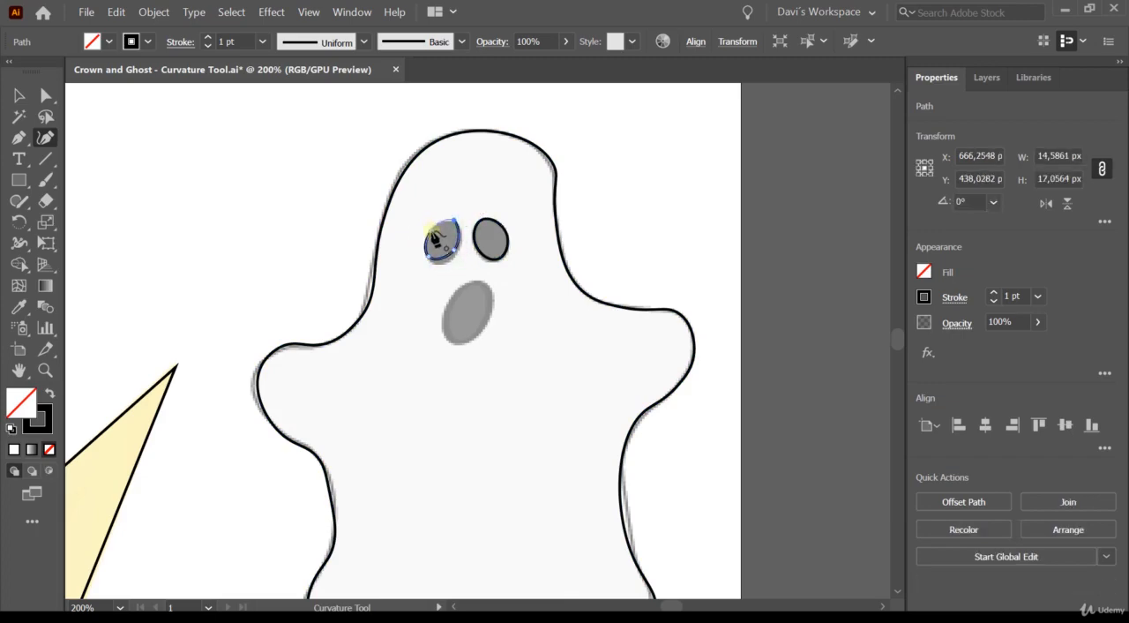
- Complete the ghost's left eye with an upper-left anchor and trace the mouth as a closed oval about 21 × 27 px
left_click(433, 233)
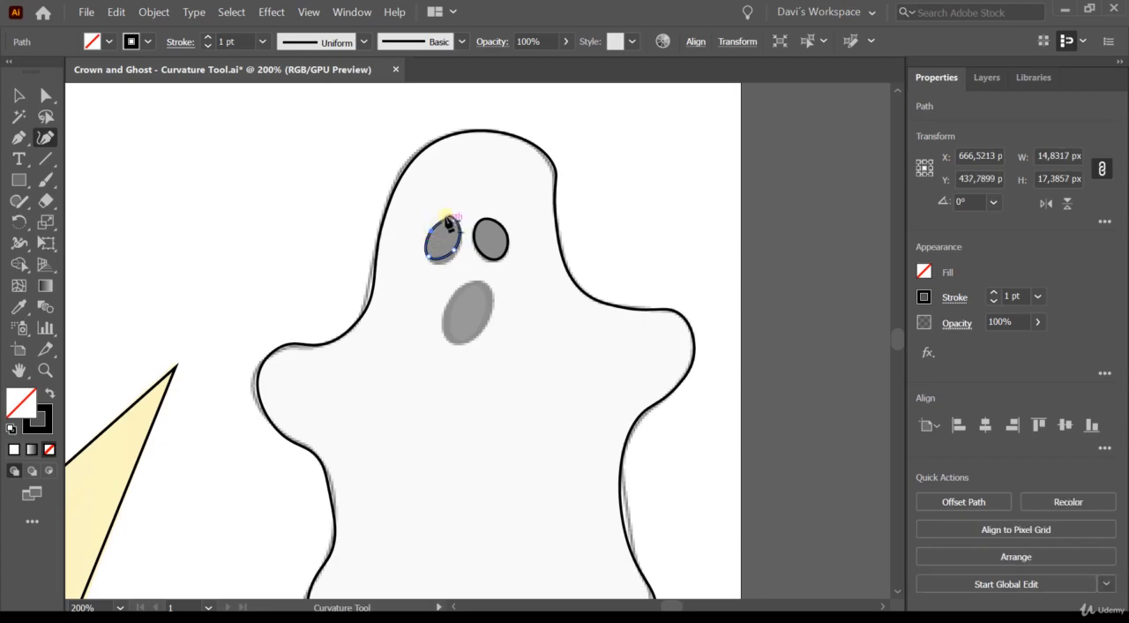
left_click(481, 282)
left_click(452, 299)
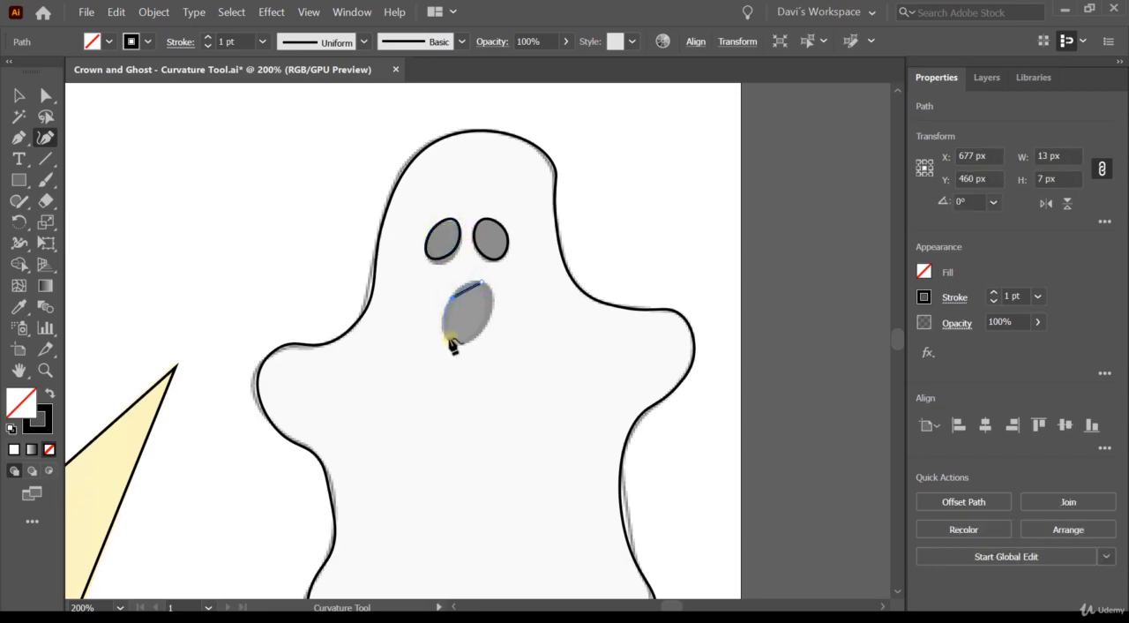
left_click(449, 338)
left_click(490, 324)
left_click(481, 283)
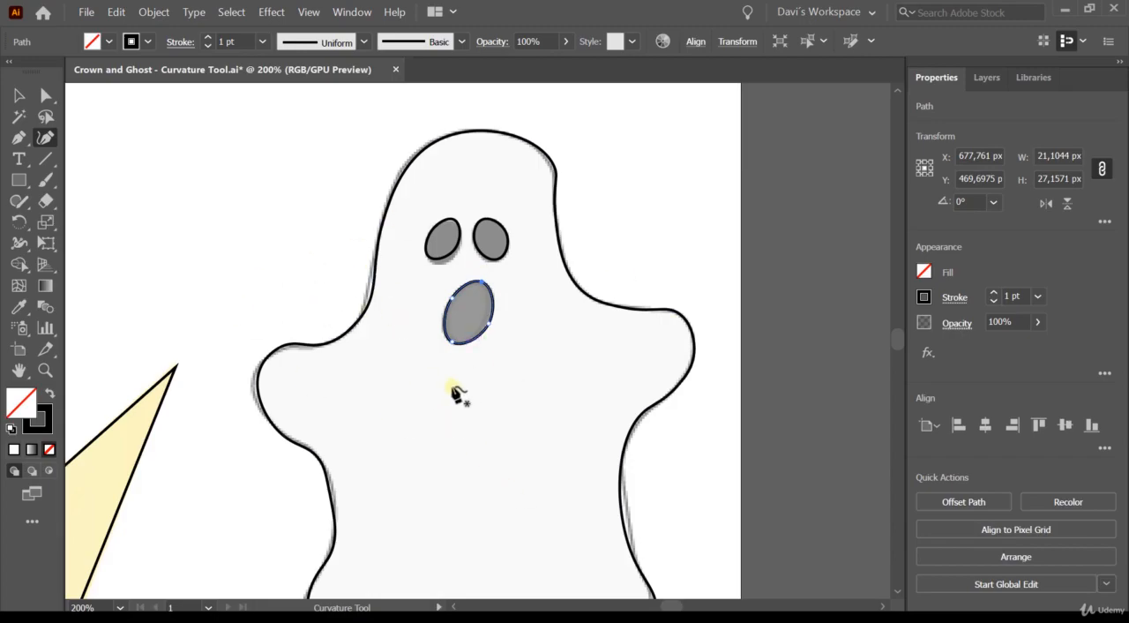
- Apply the light grey palette swatch's appearance to the ghost's body outline with the Eyedropper
scroll(315, 349, "down", 1)
scroll(315, 350, "down", 2)
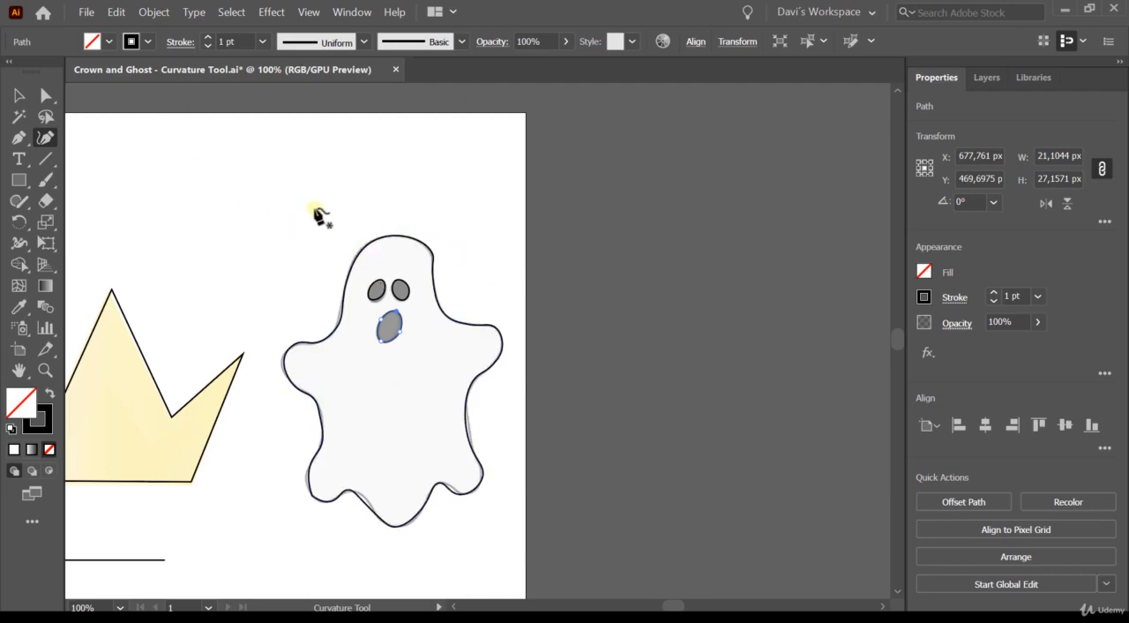
key("space")
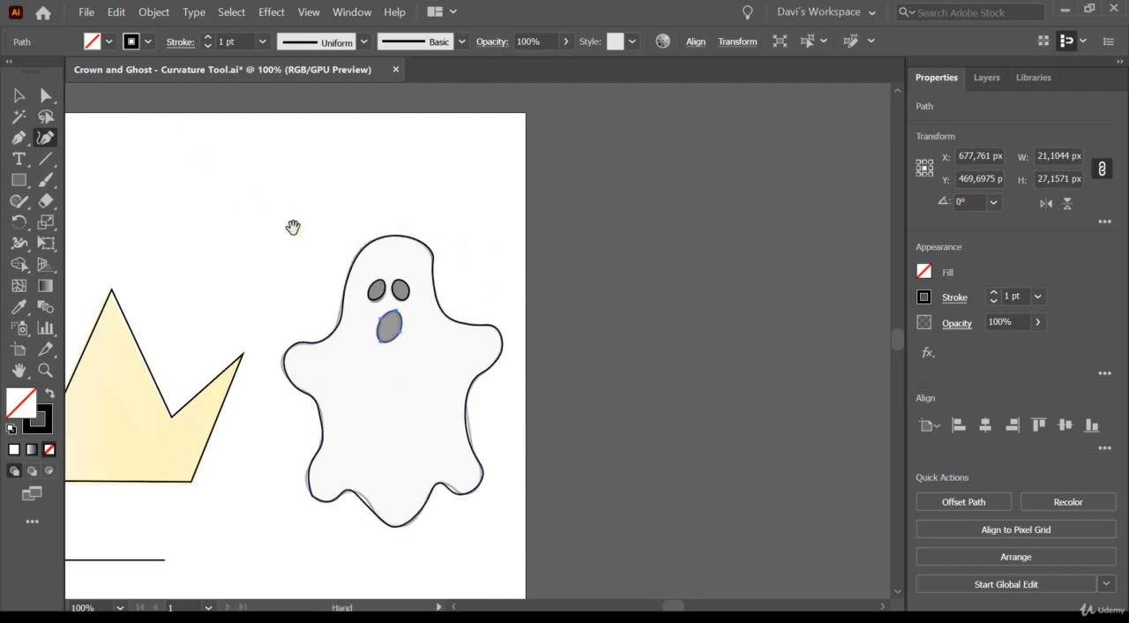
left_click_drag(278, 241, 324, 227)
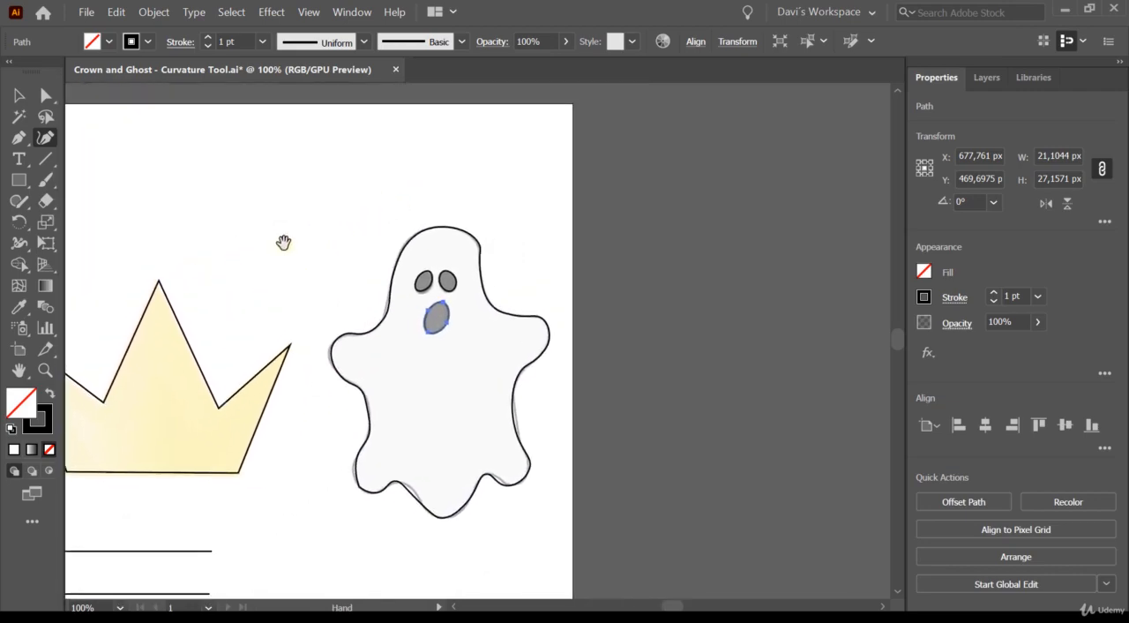
left_click_drag(274, 251, 480, 243)
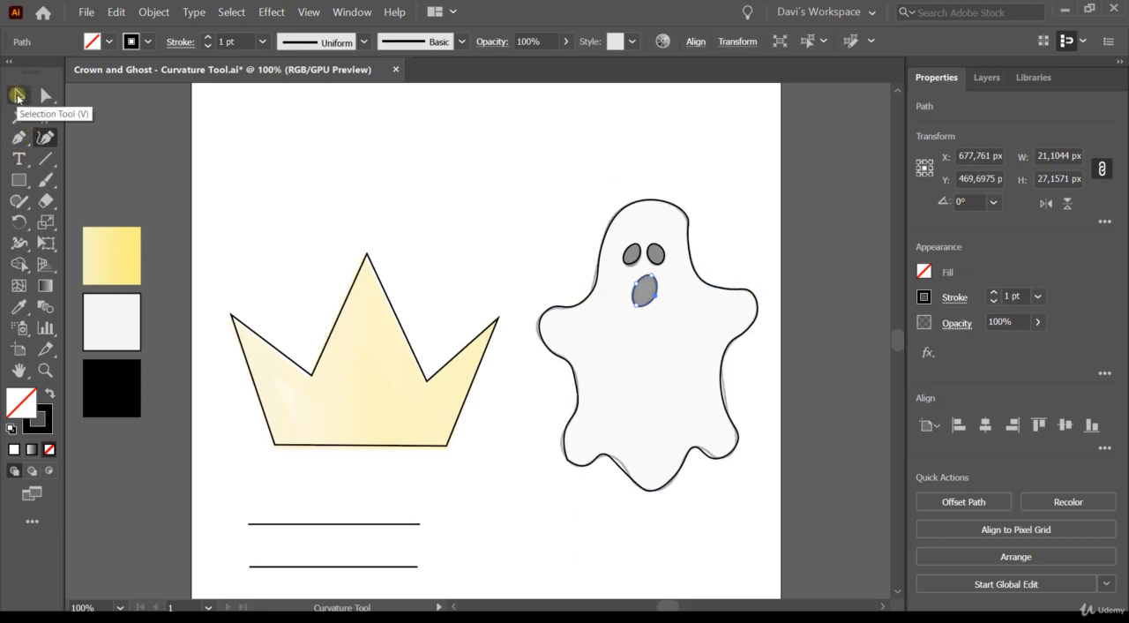
left_click(16, 96)
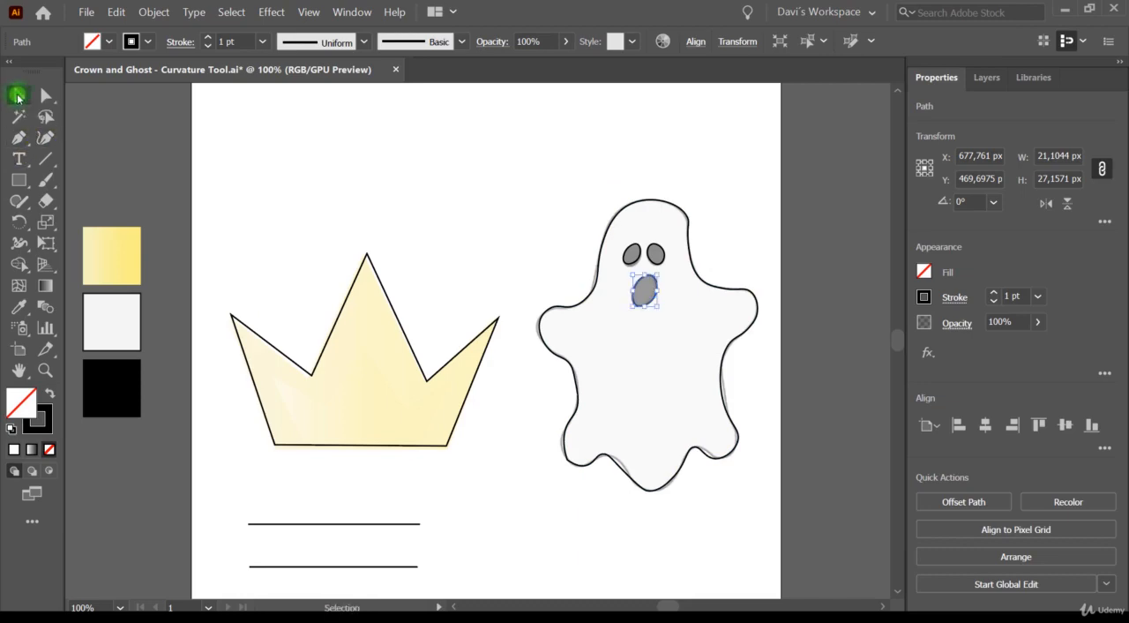
left_click(719, 377)
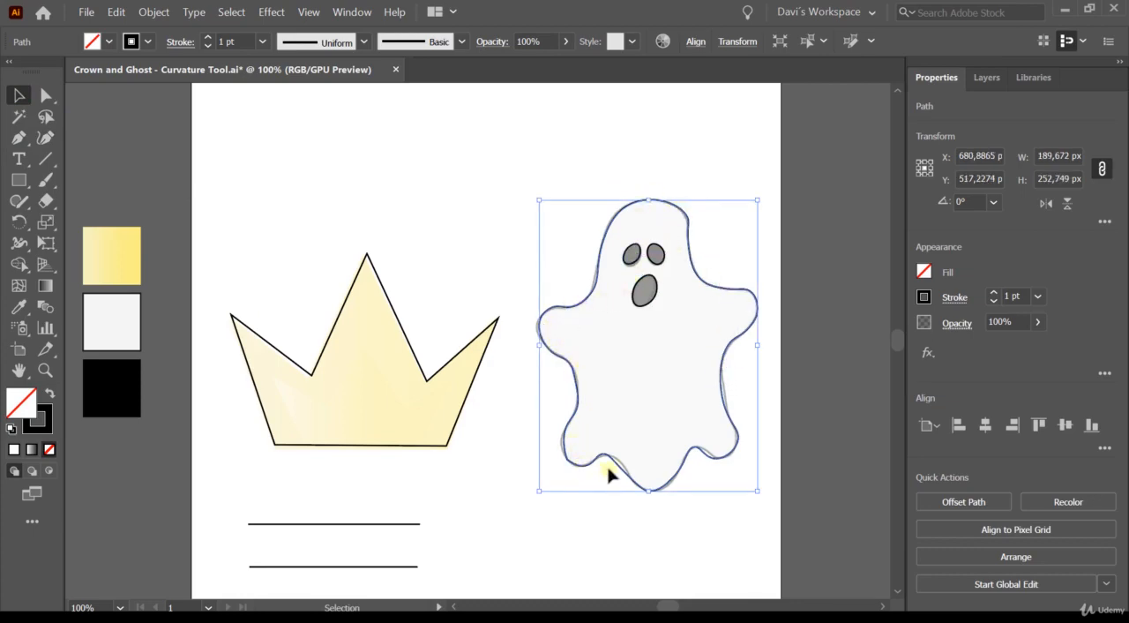
left_click(16, 306)
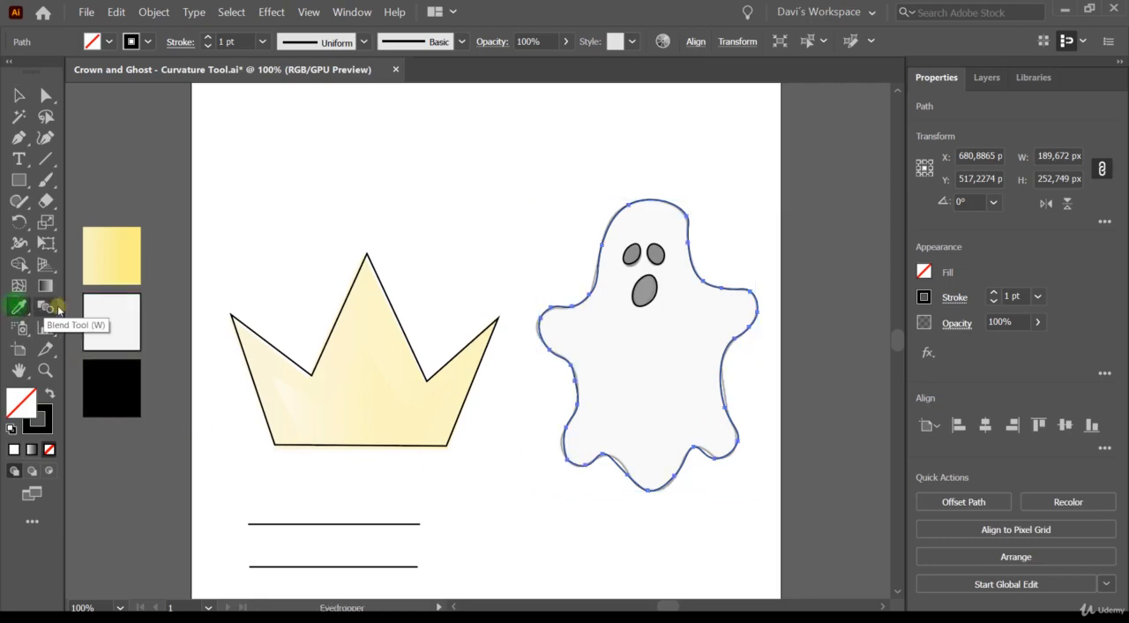
left_click(104, 313)
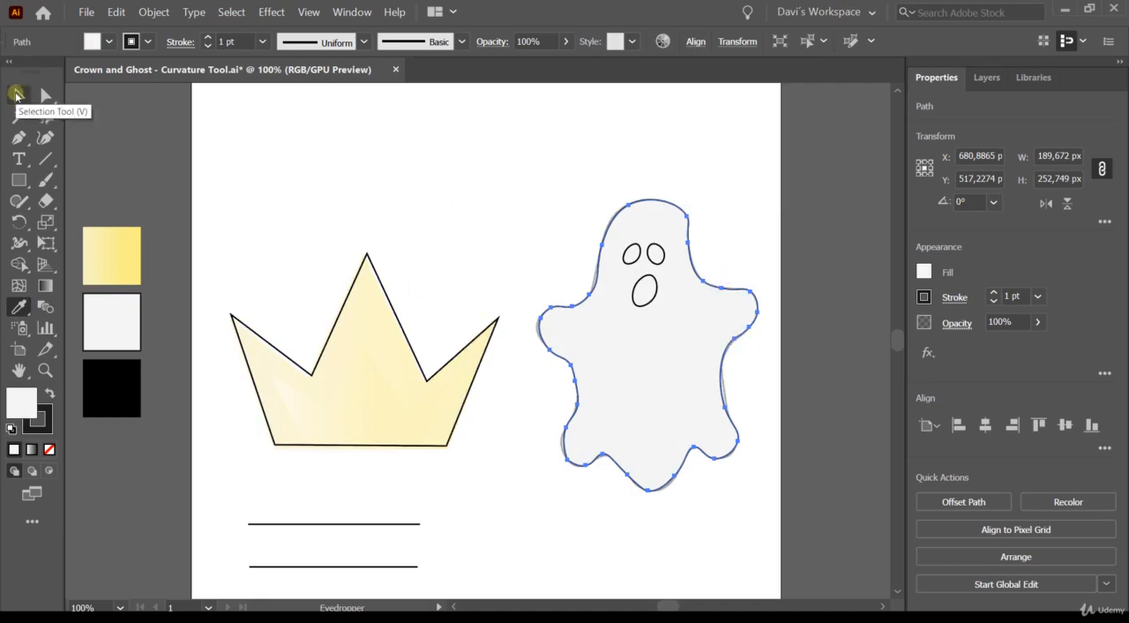
- Fill both of the ghost's eyes with black by sampling the black palette swatch with the Eyedropper
left_click(19, 94)
left_click(644, 303)
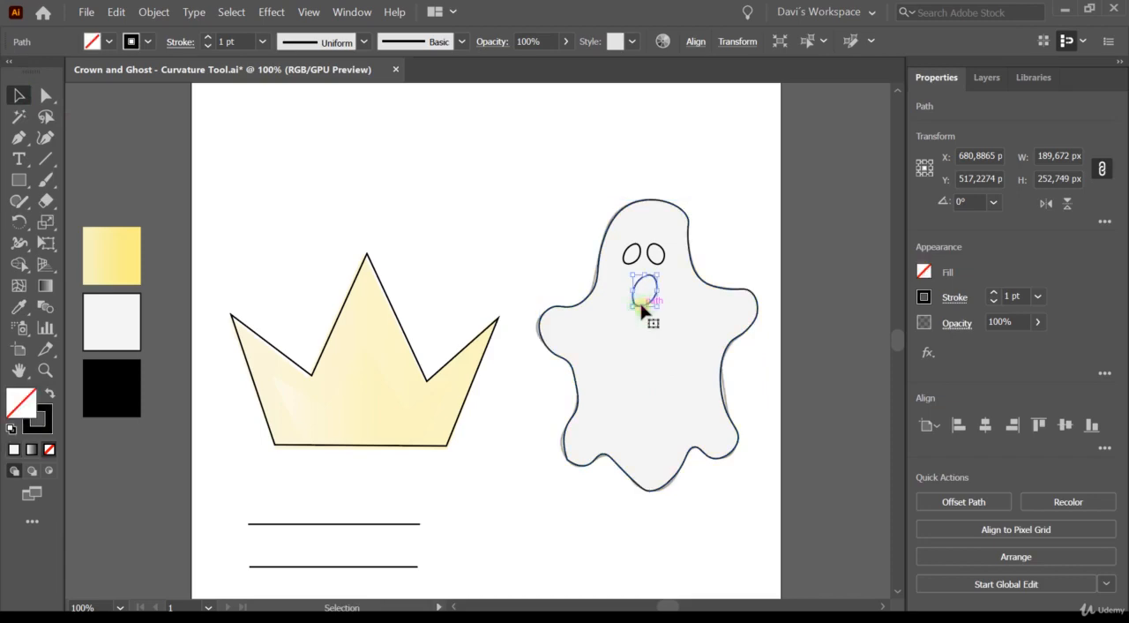
left_click(627, 254)
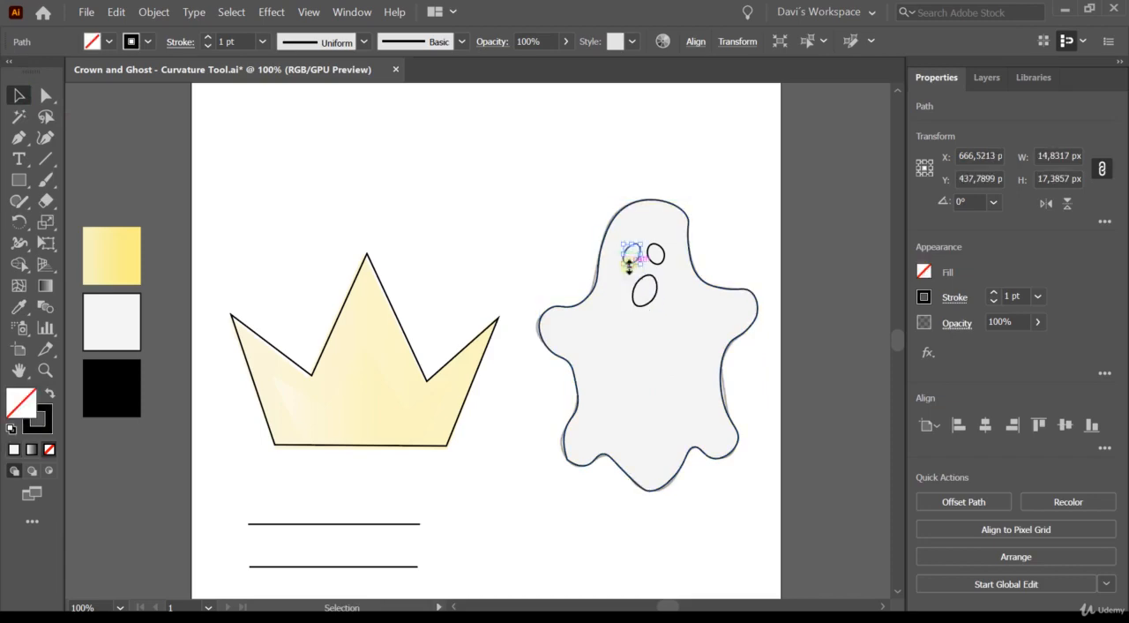
left_click(17, 306)
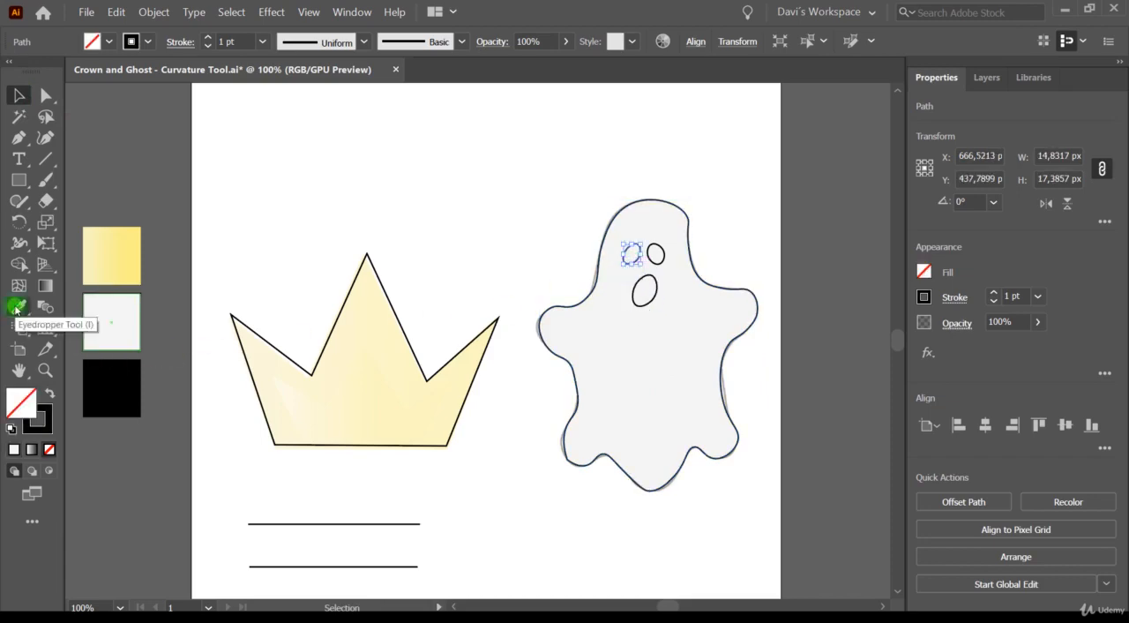
left_click(125, 374)
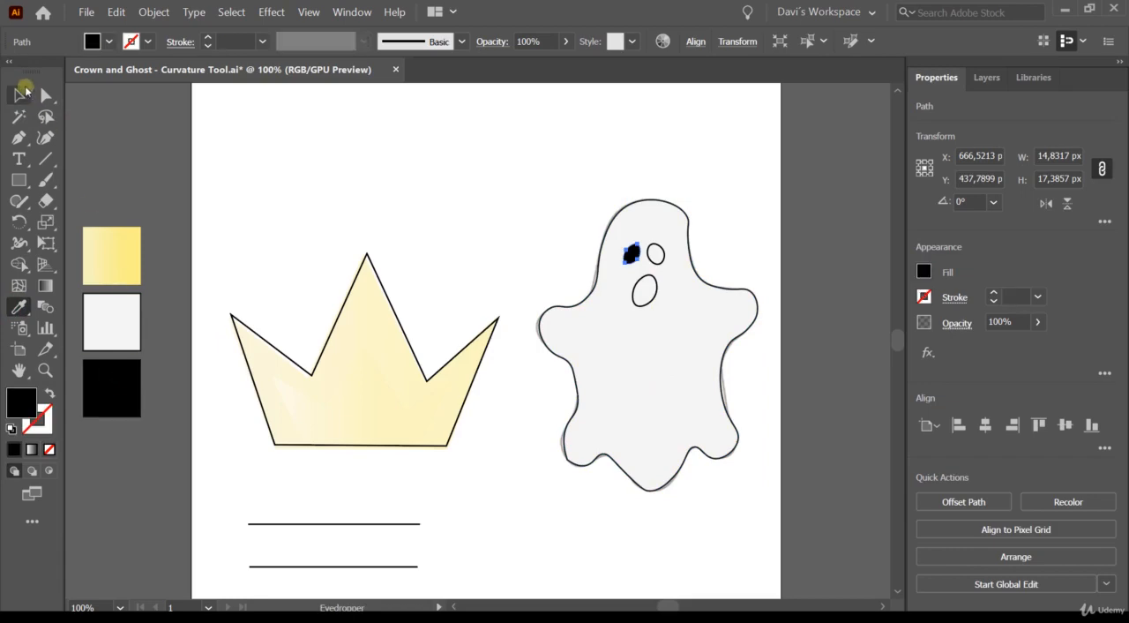
left_click(20, 95)
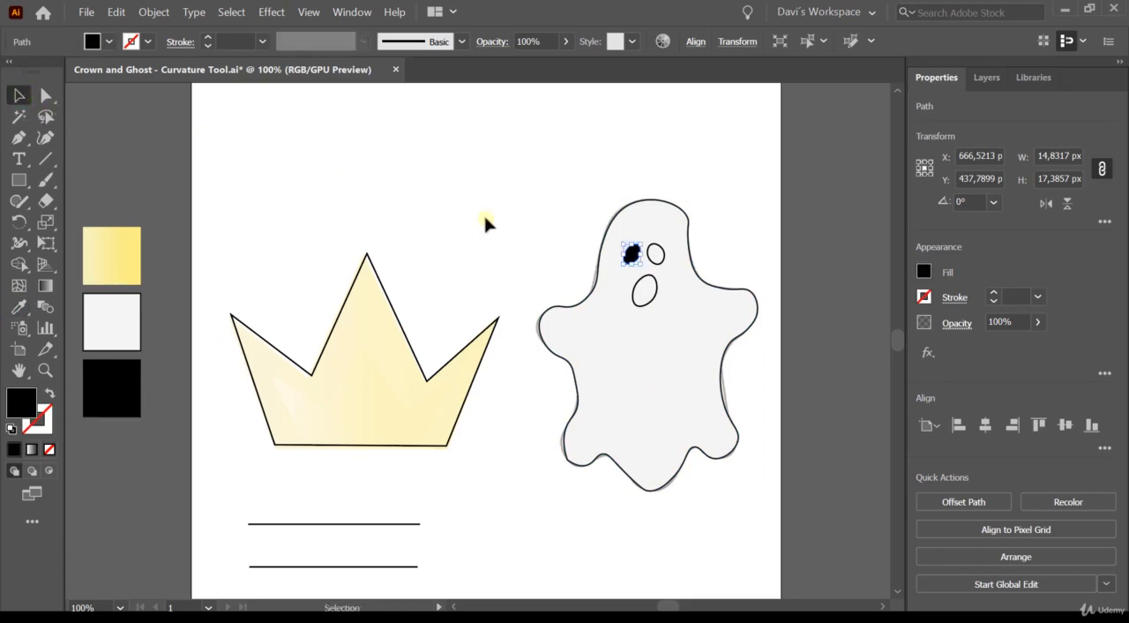
left_click(657, 254)
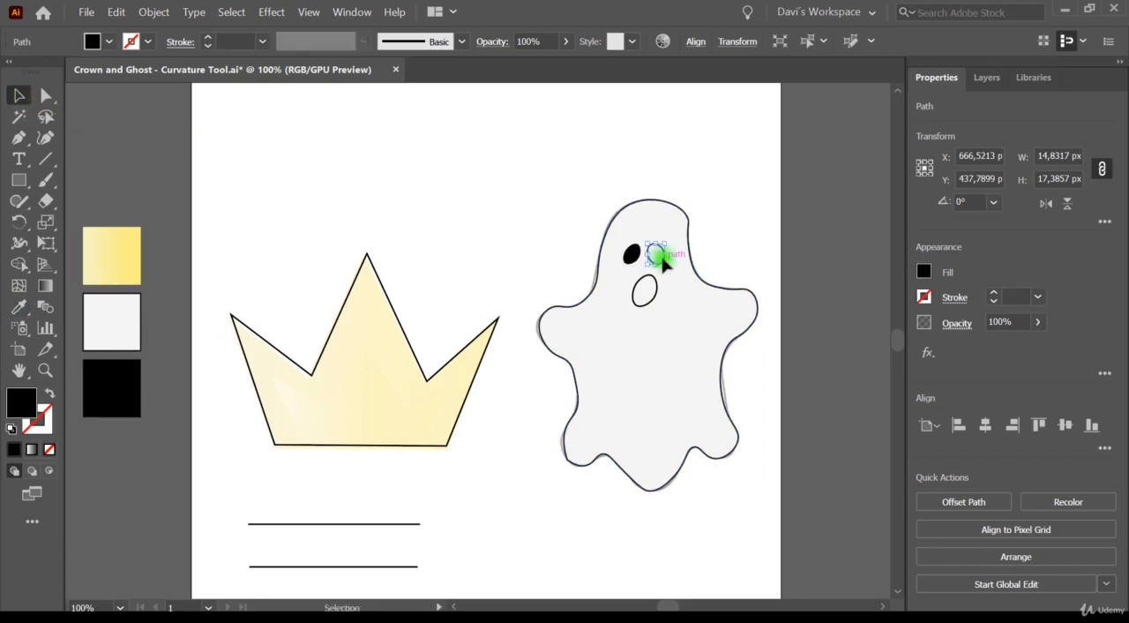
left_click(18, 306)
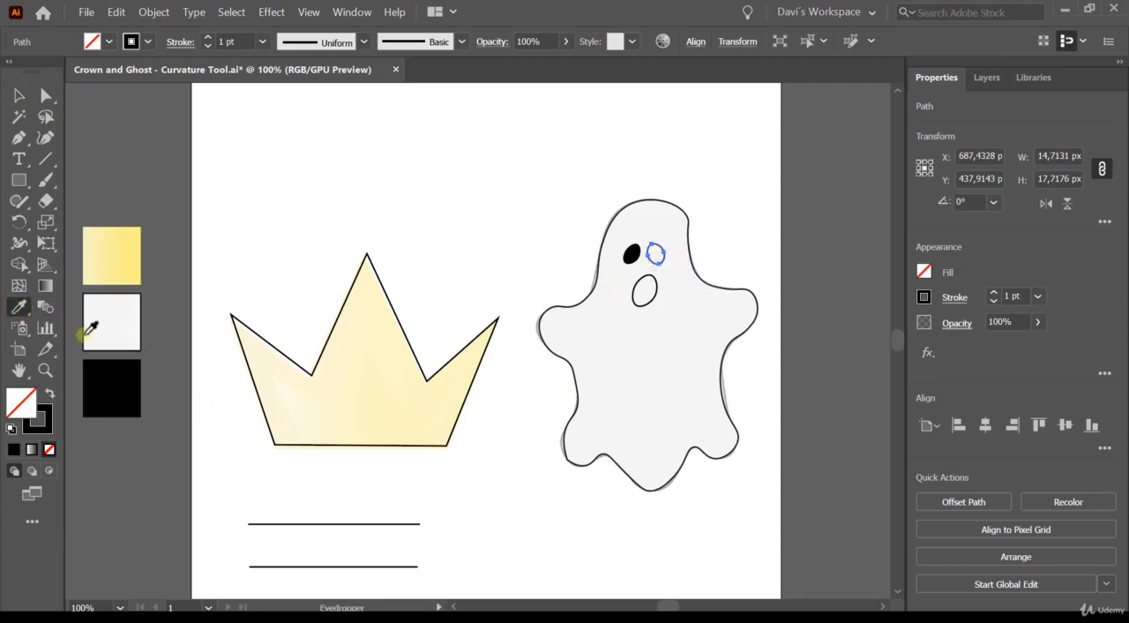
left_click(109, 384)
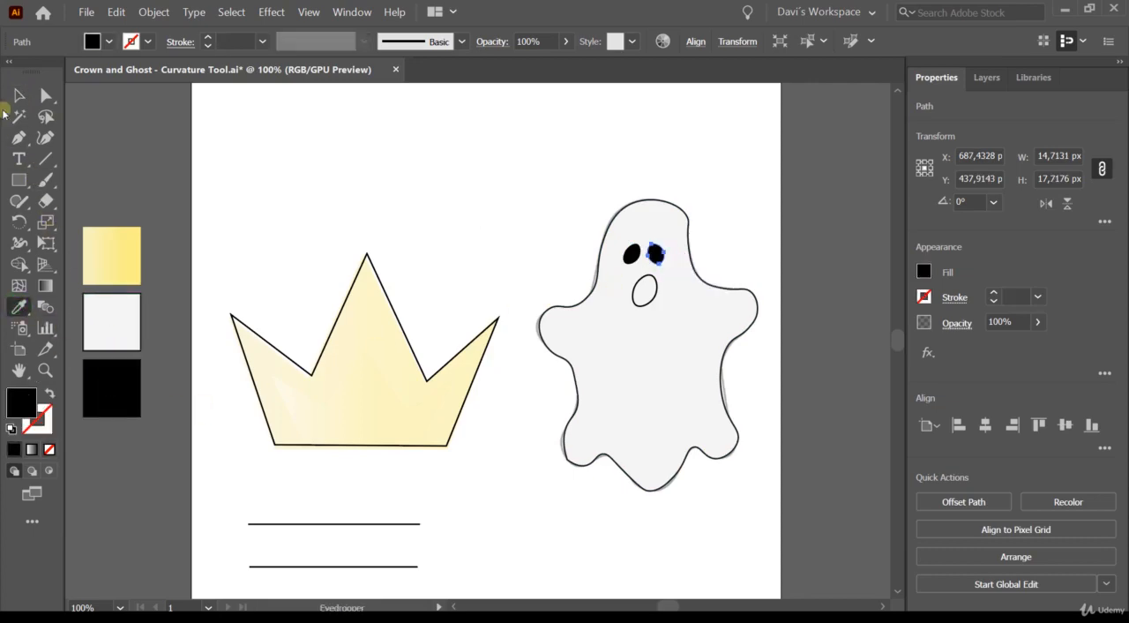
- Fill the ghost's mouth with black by sampling the black palette swatch
left_click(19, 95)
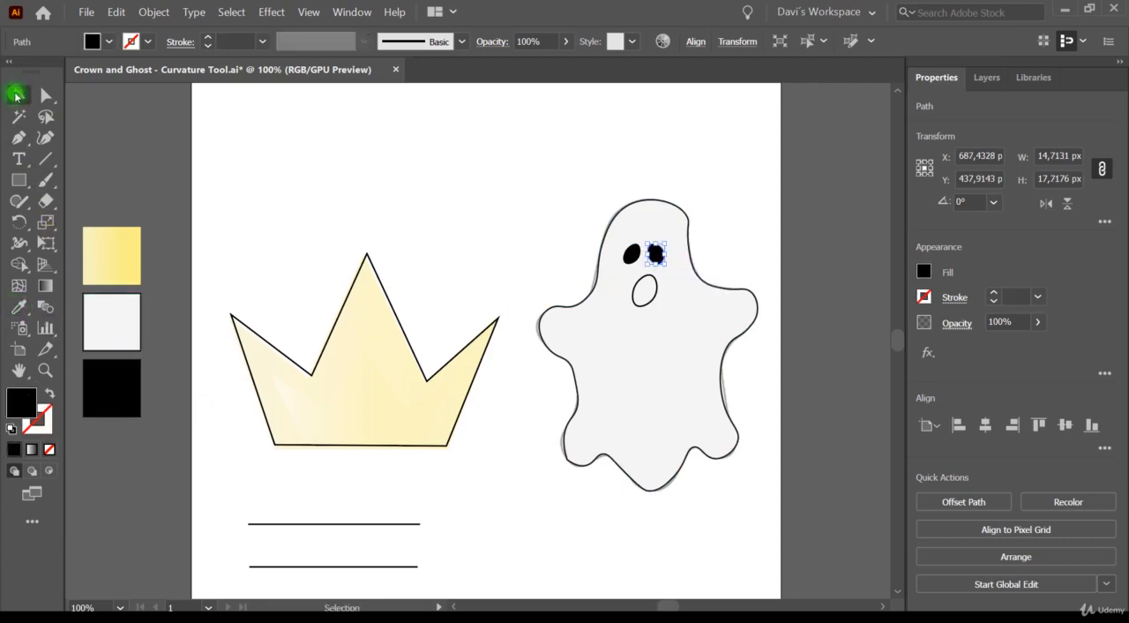
left_click(644, 307)
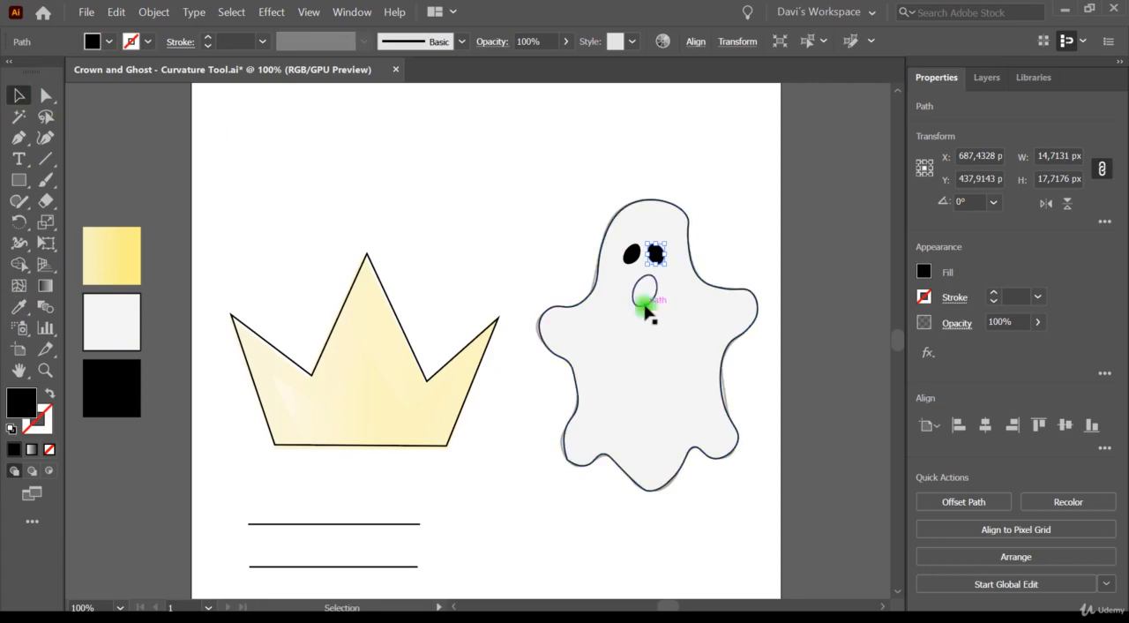
left_click(14, 305)
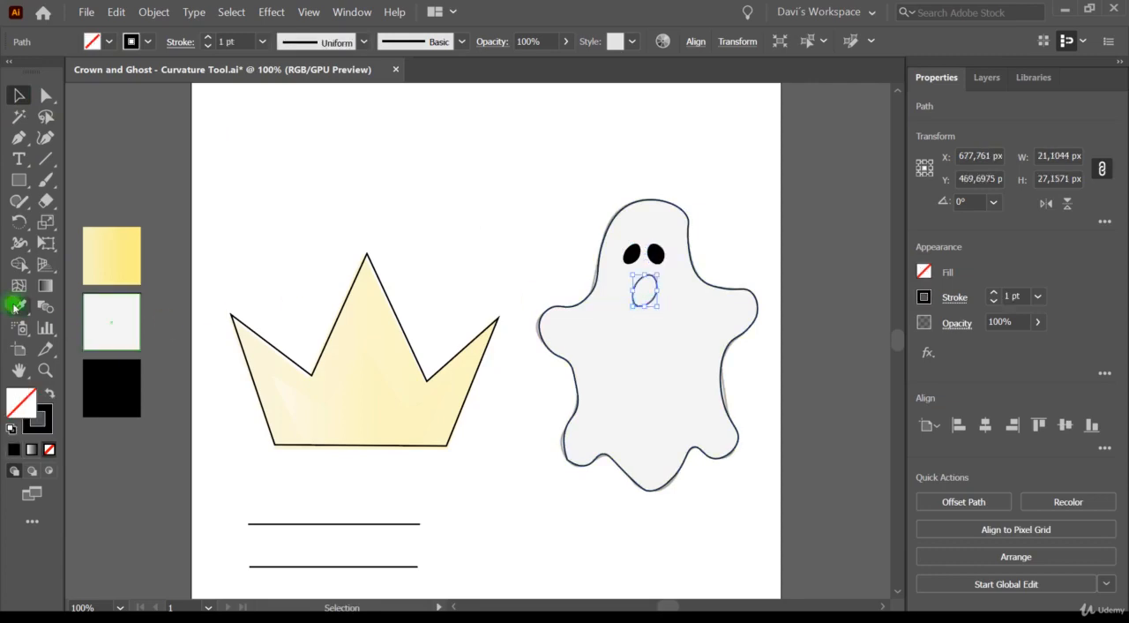
left_click(99, 375)
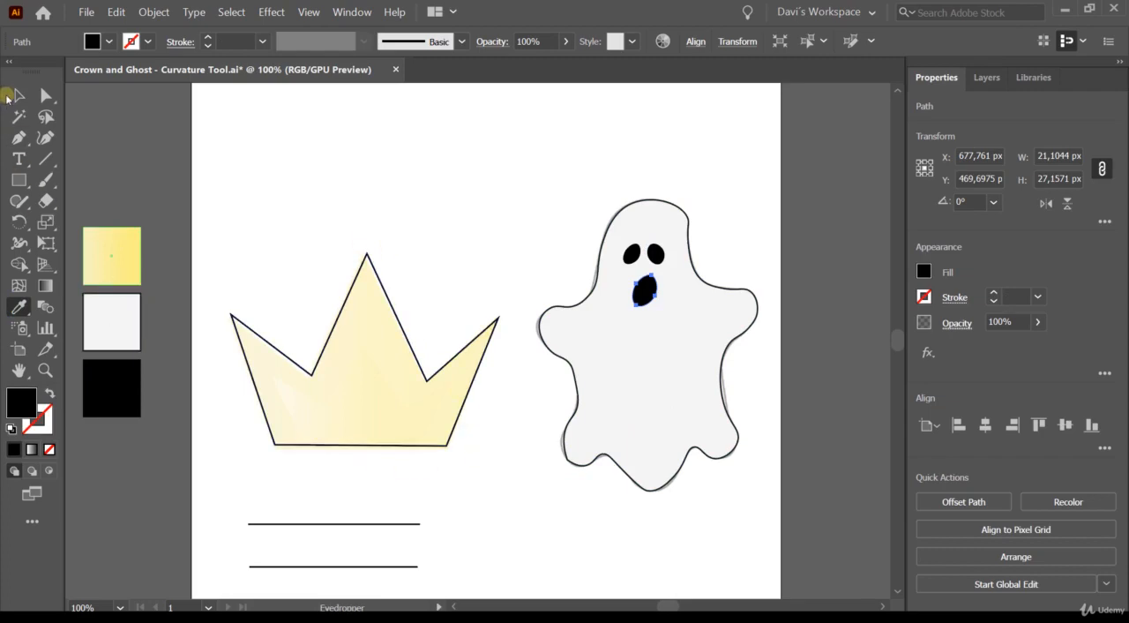
- Apply the yellow gradient of the palette swatch to the crown outline with the Eyedropper
left_click(19, 94)
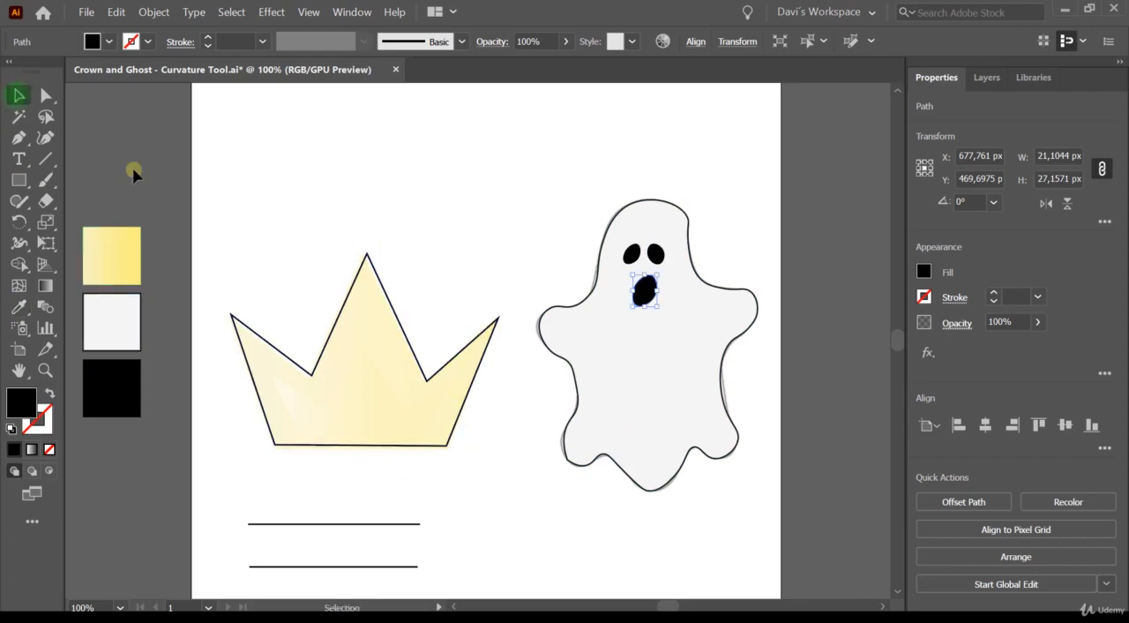
left_click(317, 363)
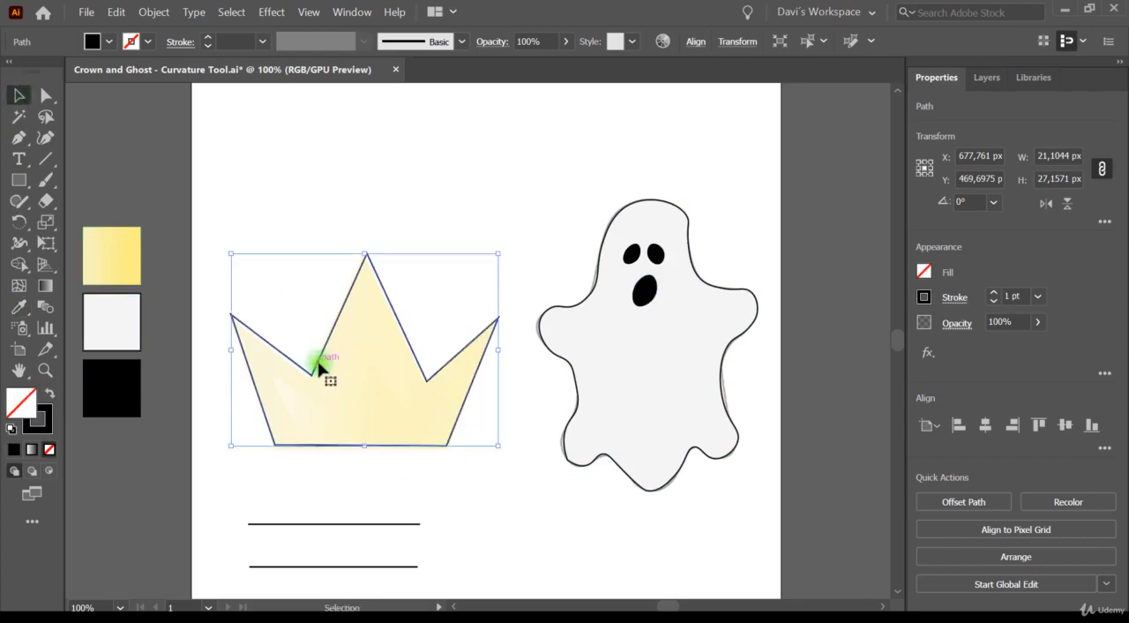
left_click(18, 307)
left_click(123, 241)
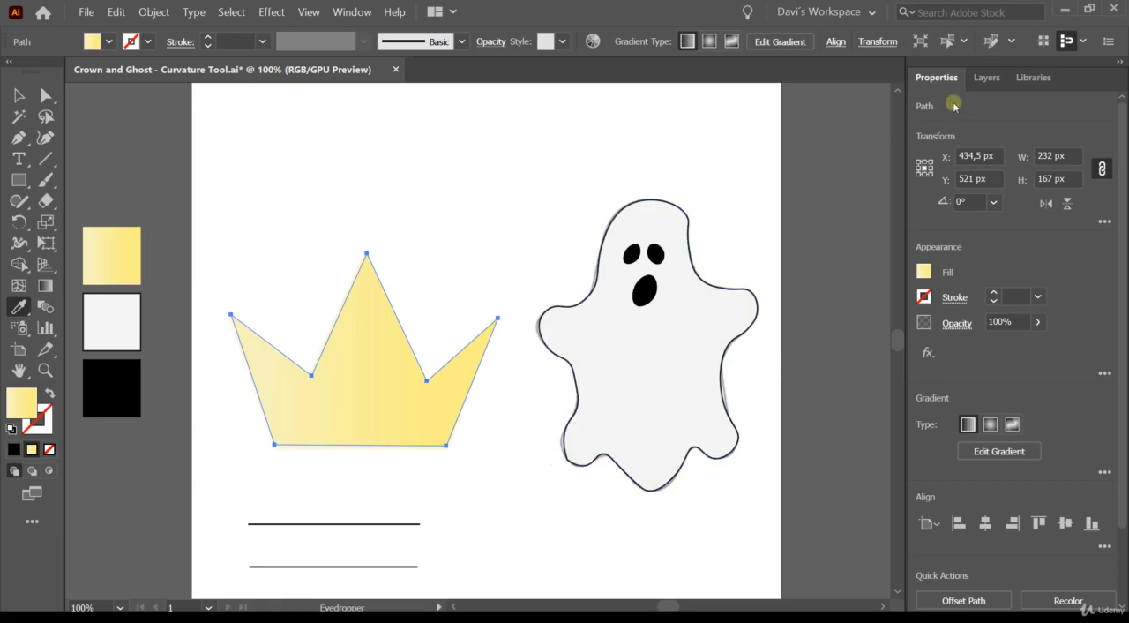
- Expand the Crown layer's contents and group the ghost's body, eyes and mouth into one object
left_click(978, 79)
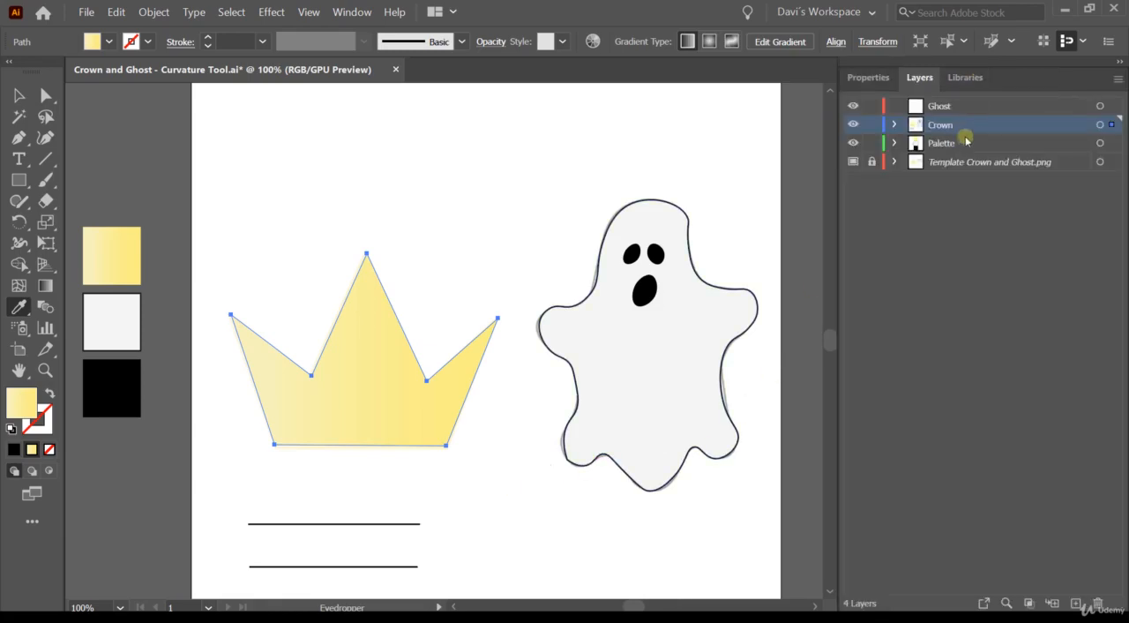
left_click(894, 126)
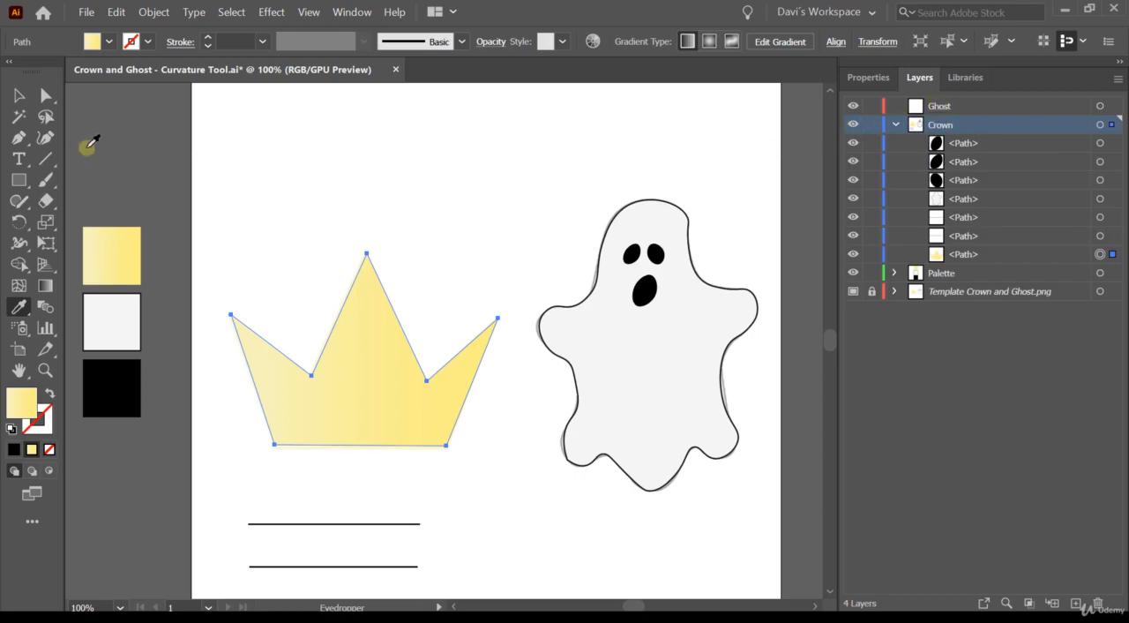
left_click(21, 95)
left_click_drag(552, 169, 798, 595)
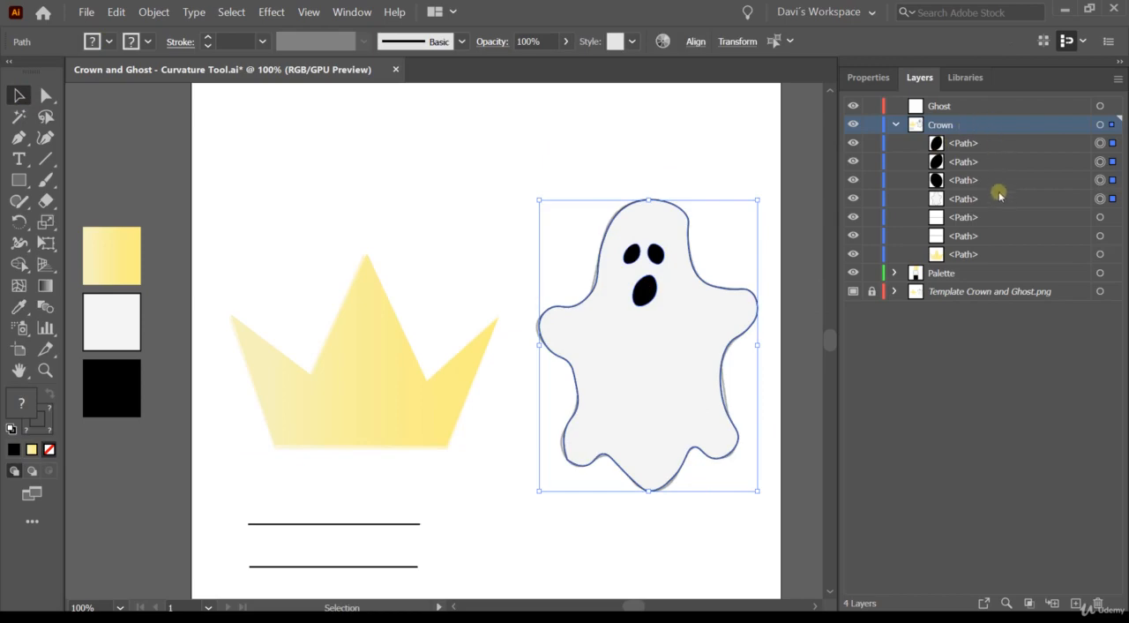
left_click(511, 178)
left_click_drag(535, 176, 756, 506)
right_click(649, 296)
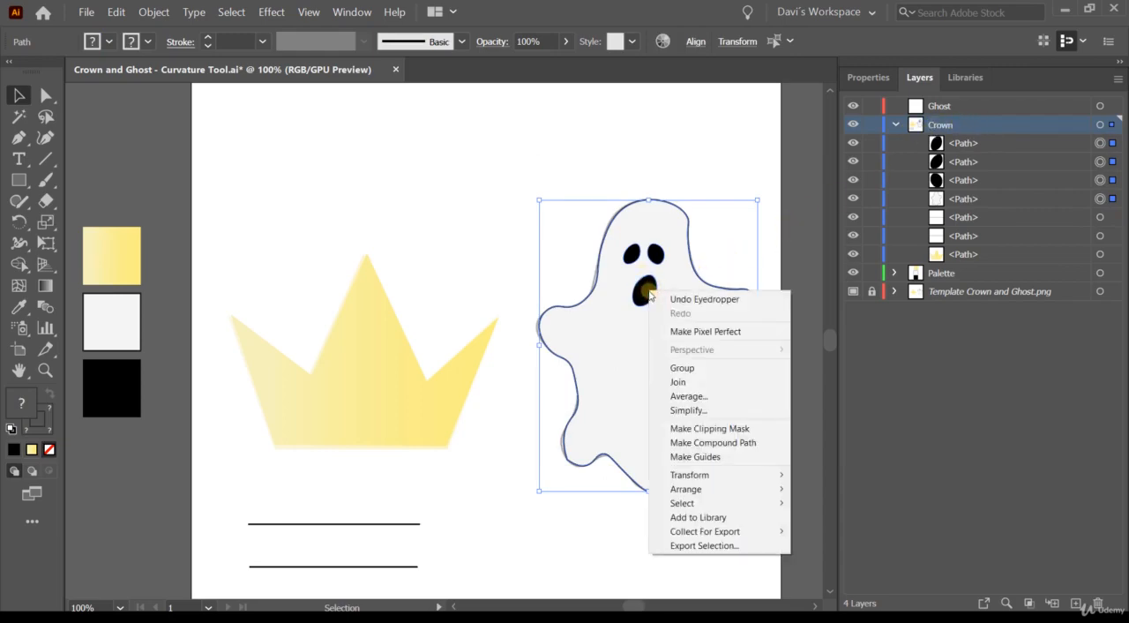
left_click(706, 370)
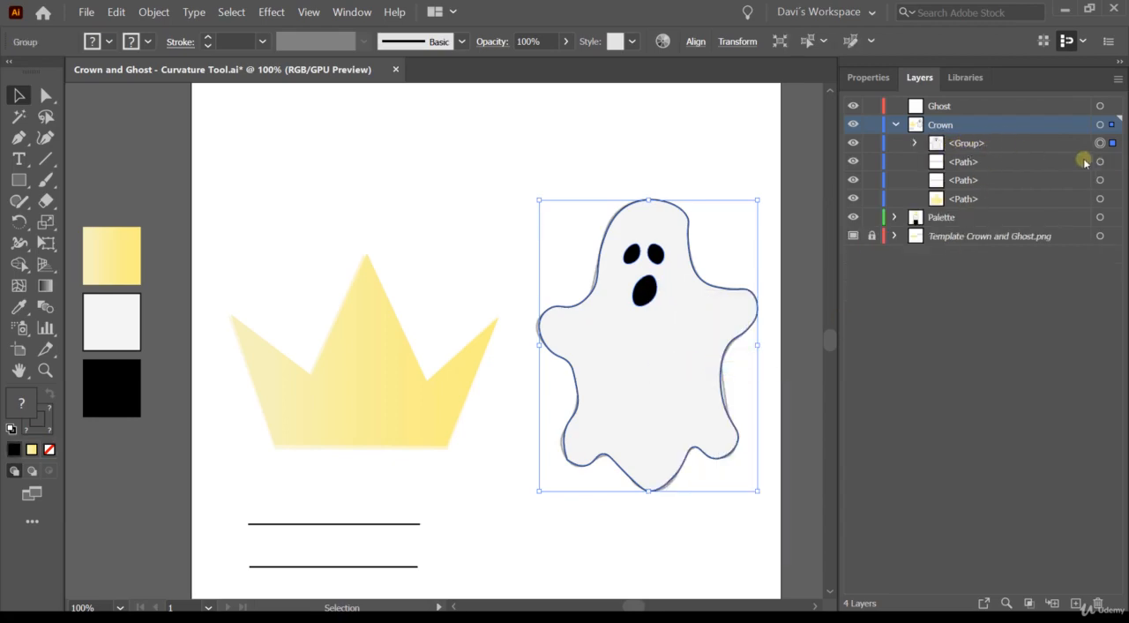
- Move the ghost group from the Crown layer into the Ghost layer, collapse the Crown layer and deselect the artwork
left_click(961, 145)
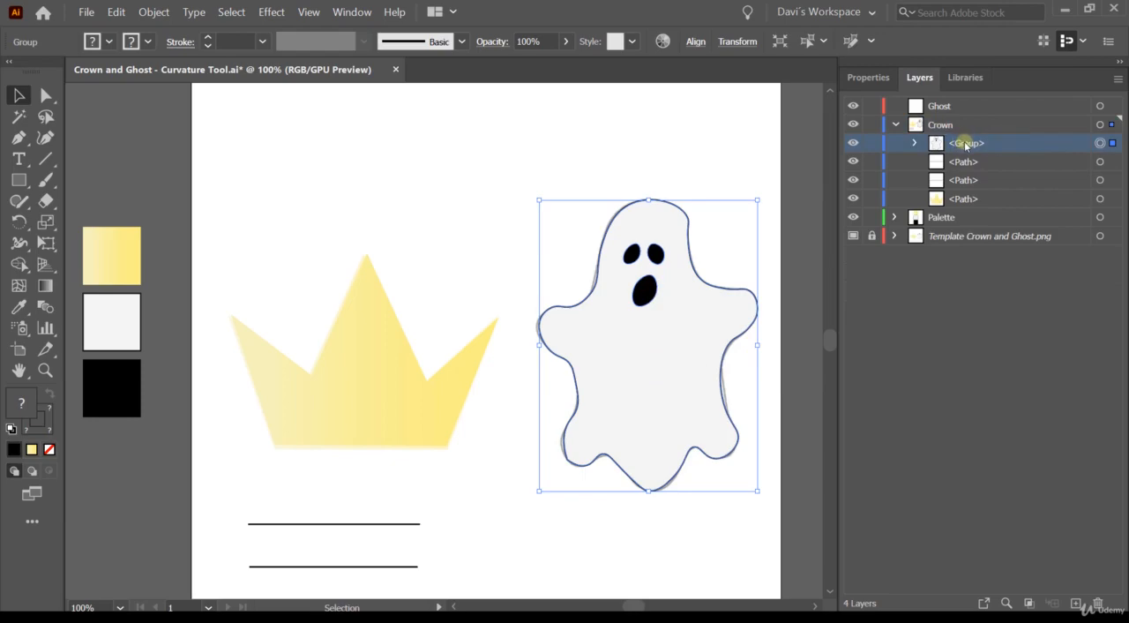
left_click_drag(966, 145, 942, 107)
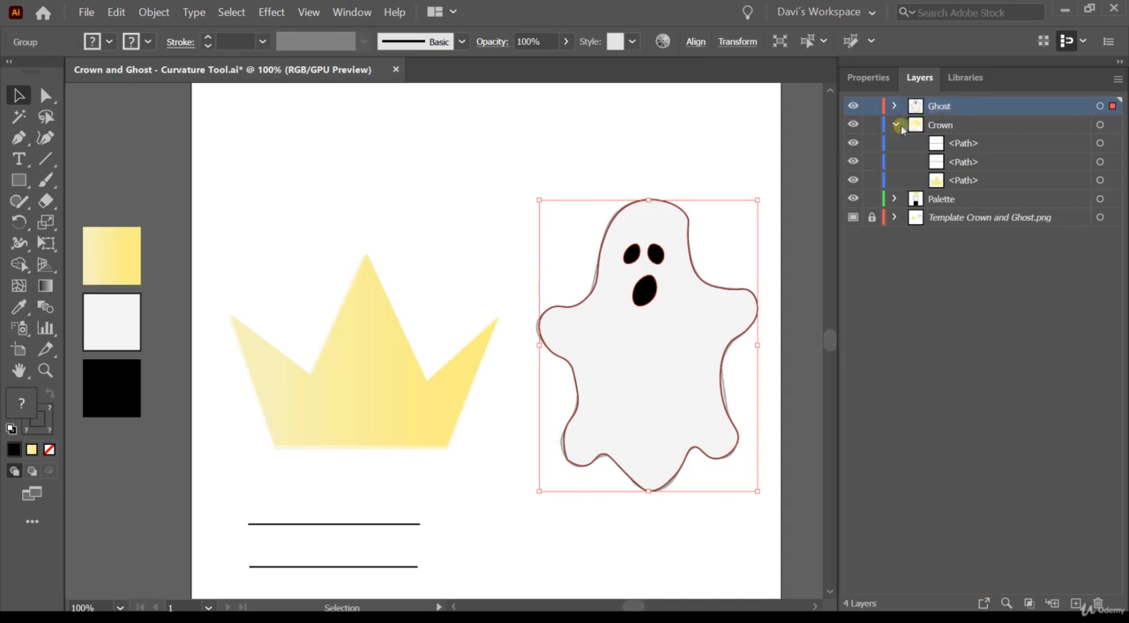
left_click(895, 125)
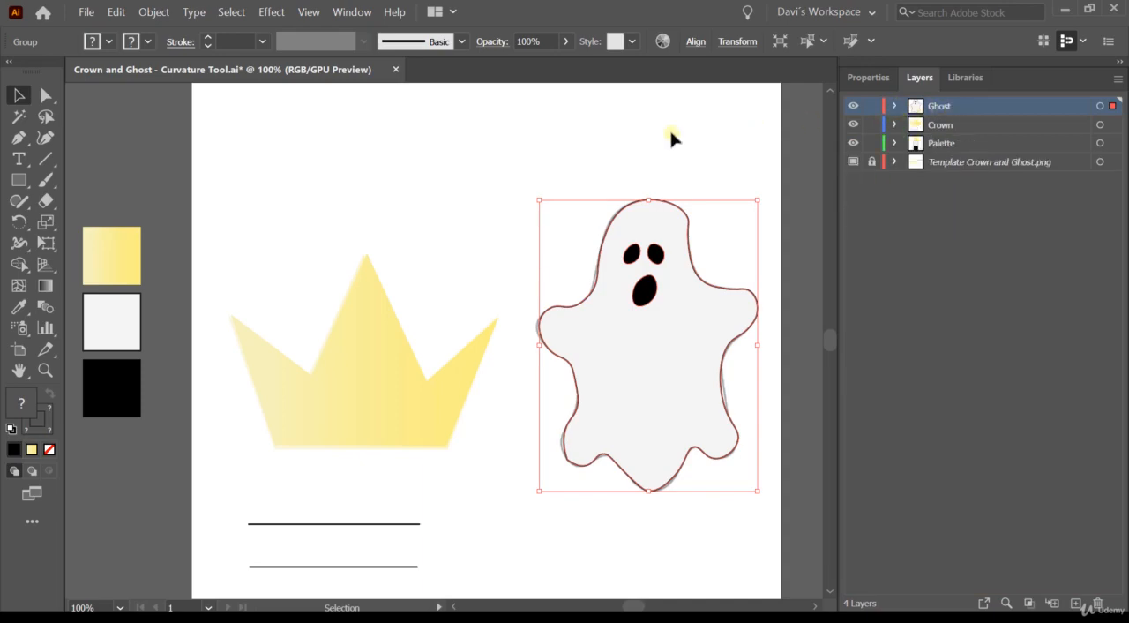
left_click(454, 159)
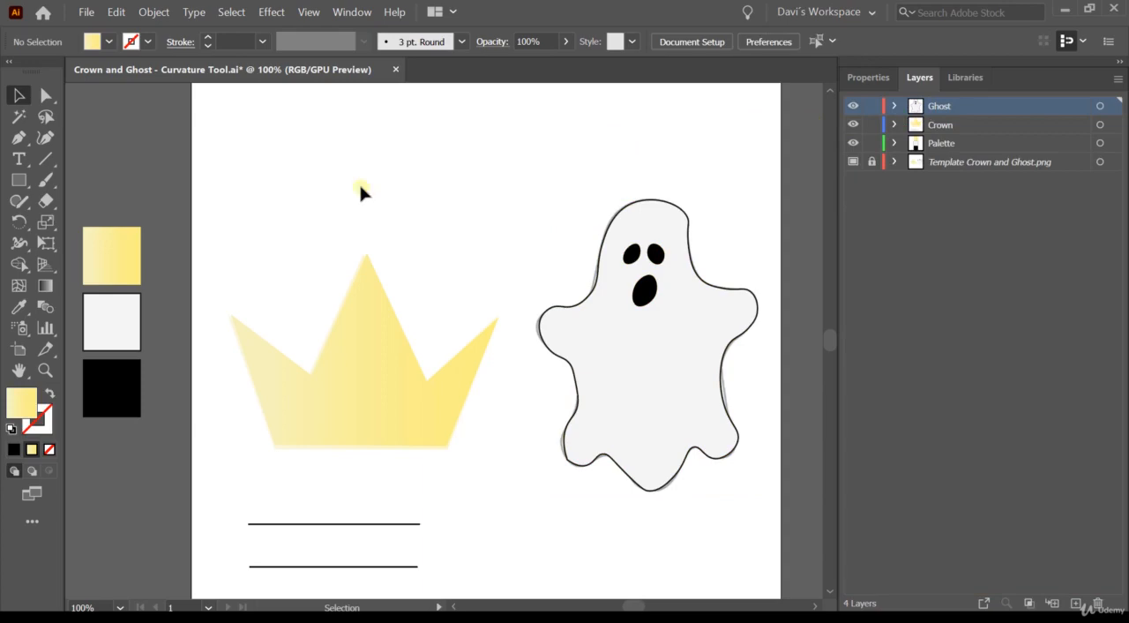